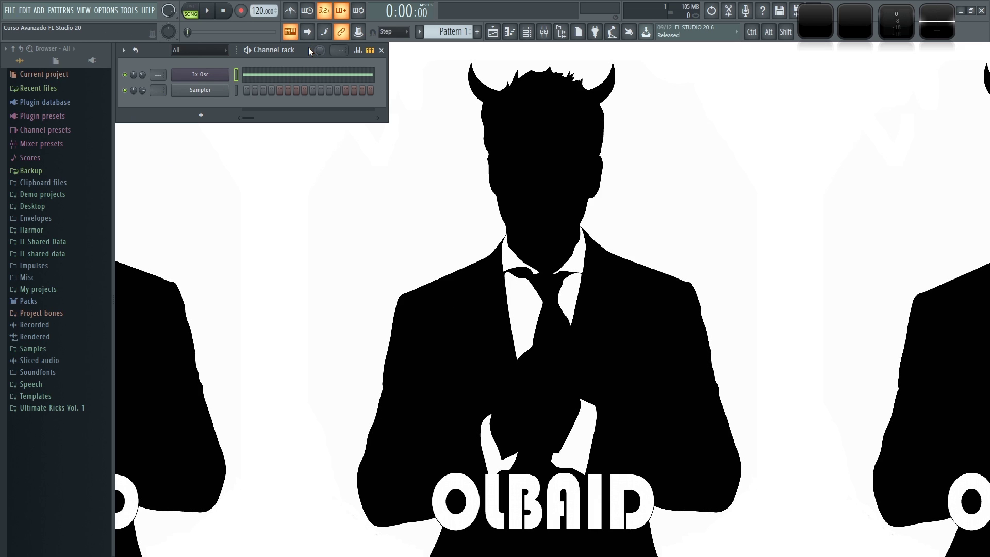
Step: Open the mixer and examine the mapping formulas offered in the remote control settings of a track fader
key("F9")
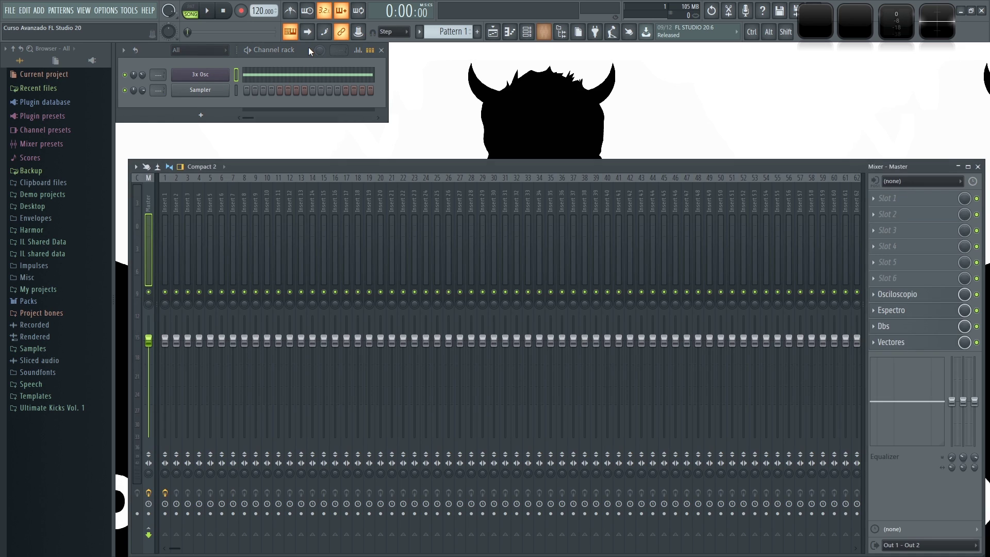
right_click(237, 347)
left_click(278, 429)
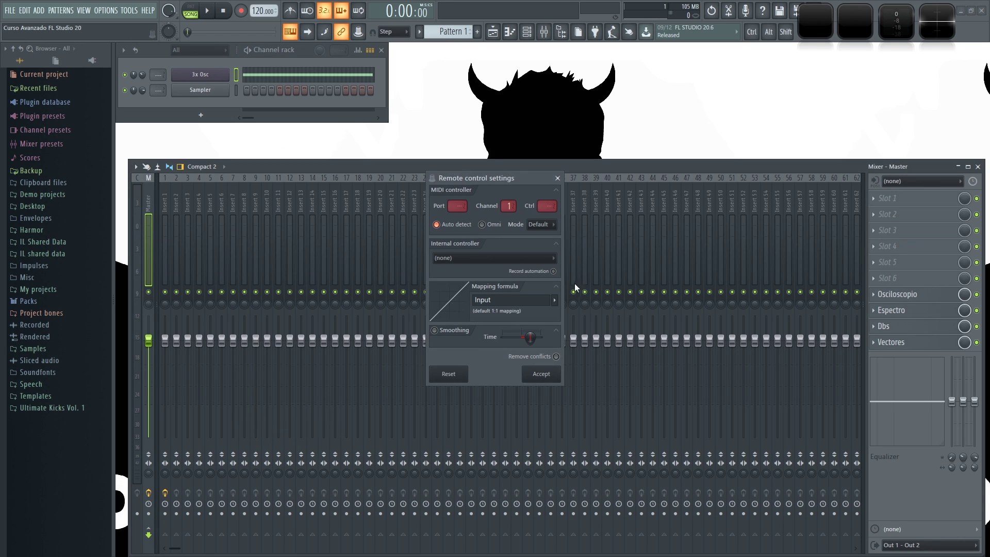
left_click(554, 299)
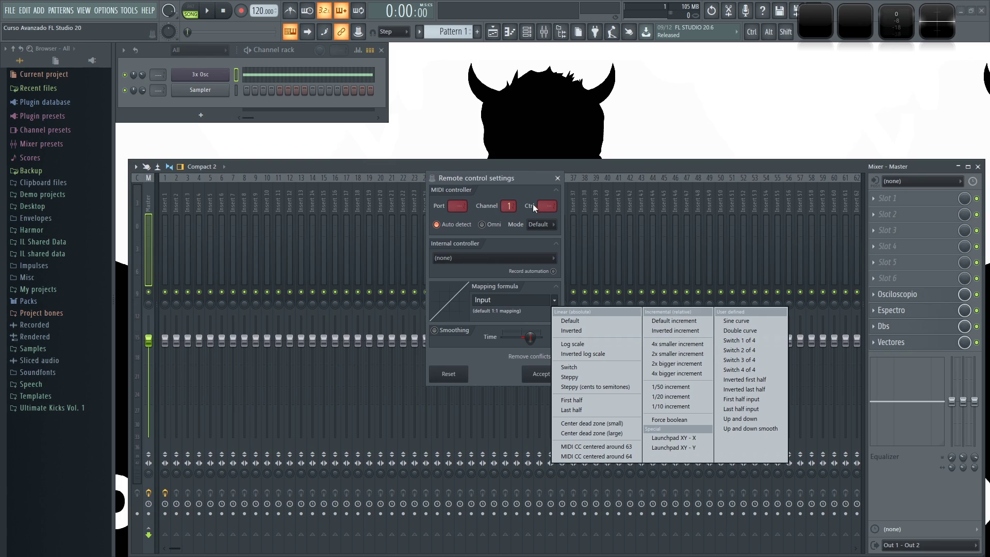
left_click(512, 176)
left_click(558, 178)
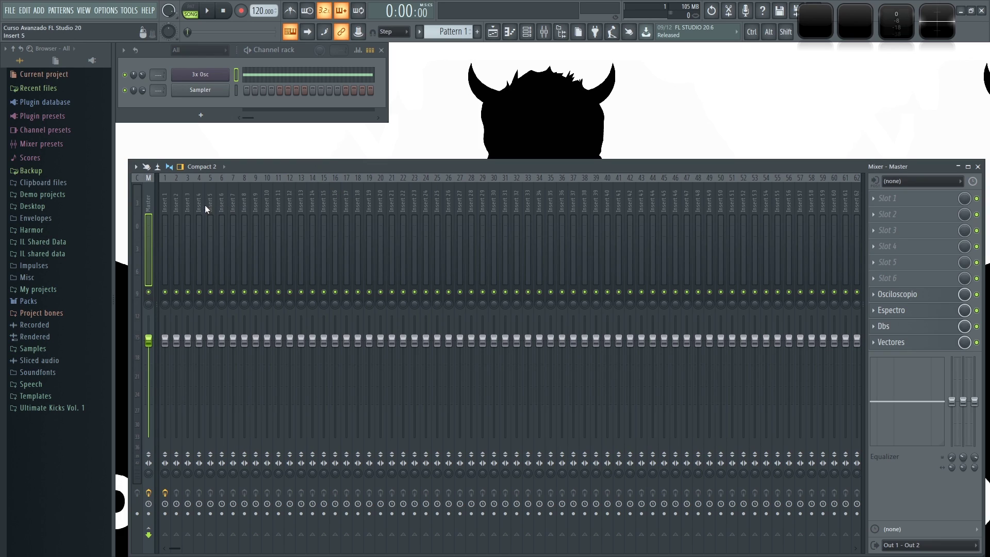
Step: Load Fruity Formula Controller into the first effect slot of mixer track Insert 2
left_click(165, 203)
left_click(177, 200)
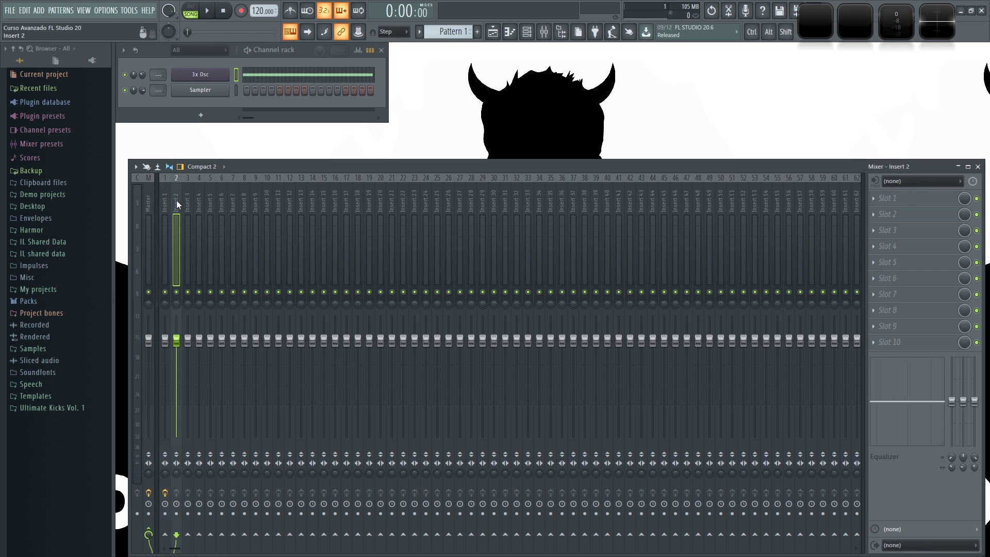
left_click(873, 198)
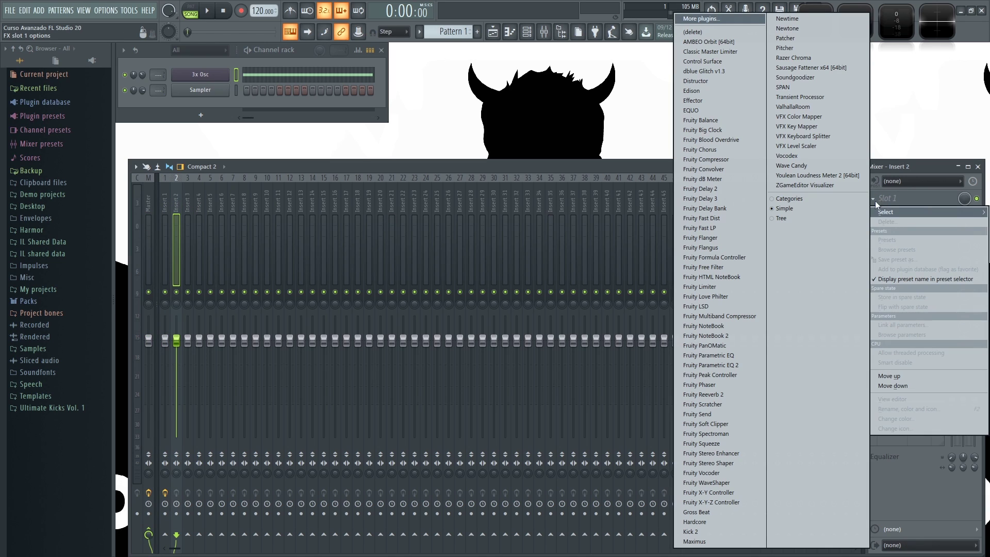
left_click(714, 258)
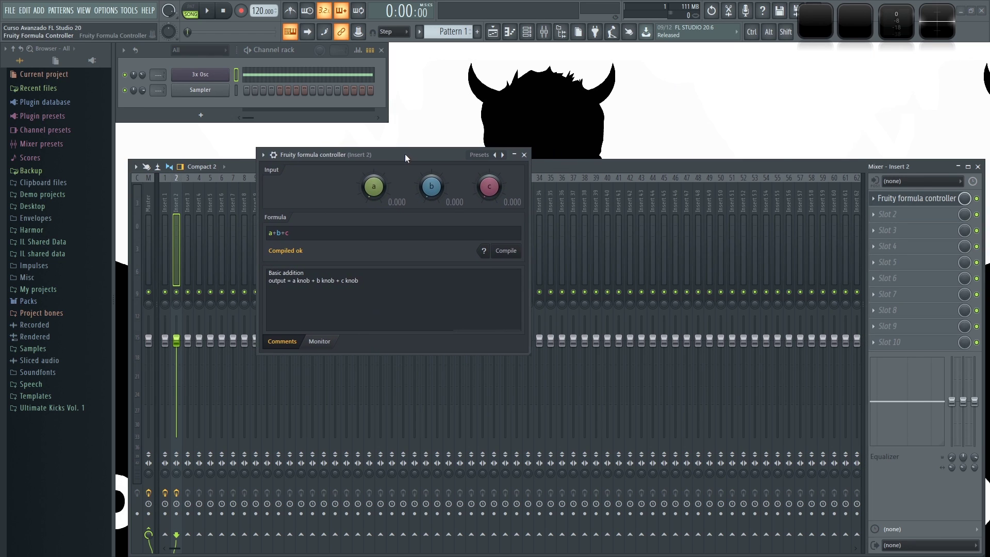
Step: Open the Control Surface from Insert 1, close the mixer, and move the formula controller window clear of it
left_click(263, 155)
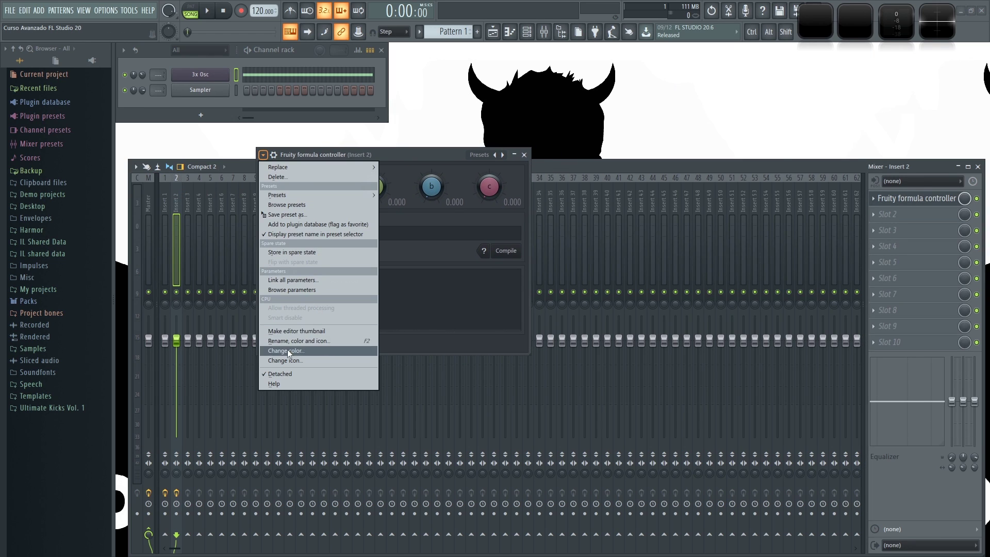
left_click(163, 202)
left_click(163, 202)
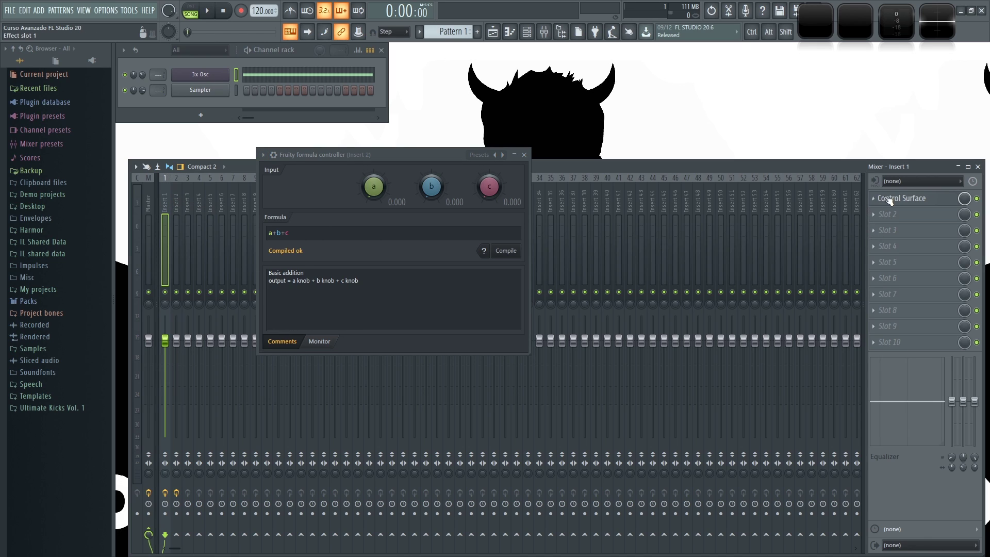
left_click(889, 200)
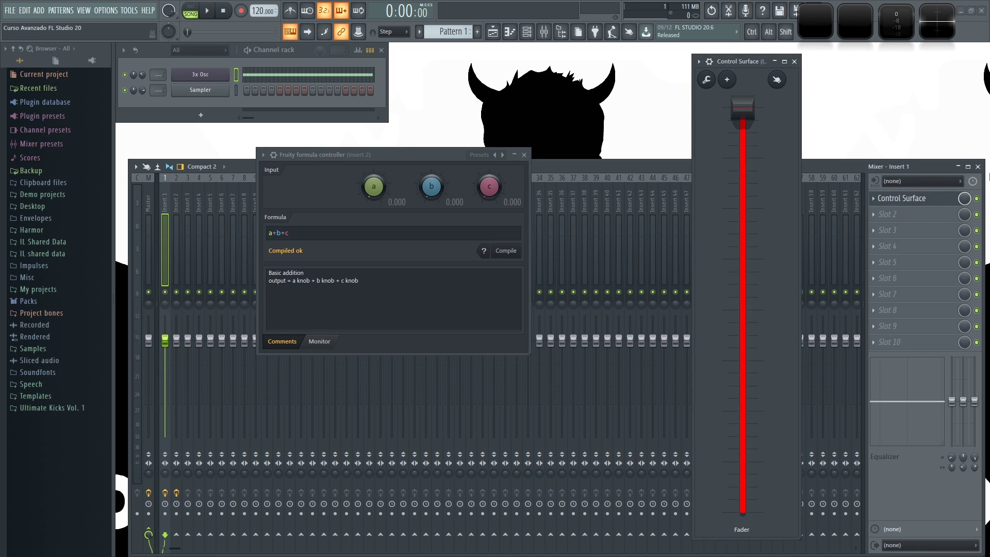
left_click(977, 166)
left_click_drag(411, 156, 348, 212)
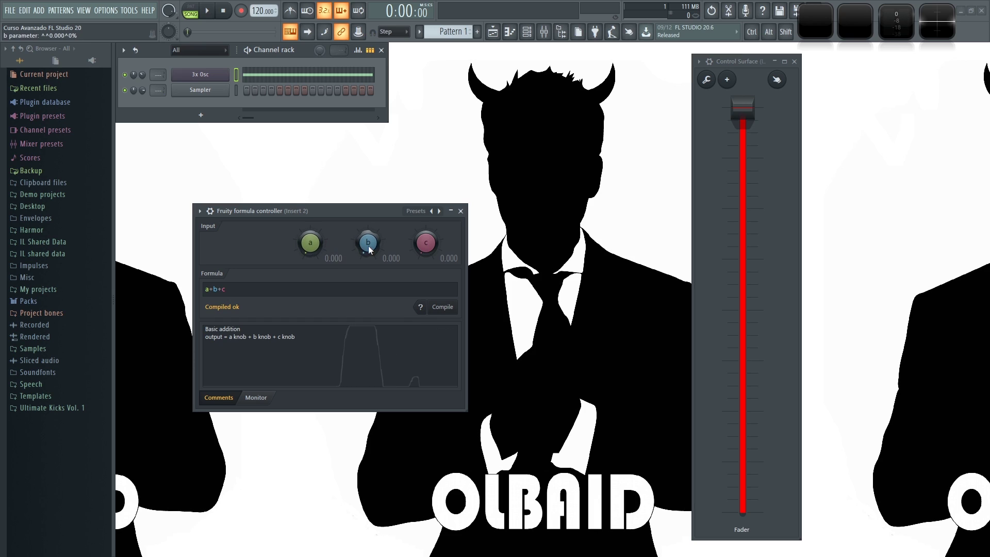
Step: Try input knobs a, b and c, return them to zero, and view the output graph in the Monitor view
mouse_move(426, 242)
left_mouse_down()
mouse_move(426, 190)
mouse_move(426, 242)
left_mouse_up()
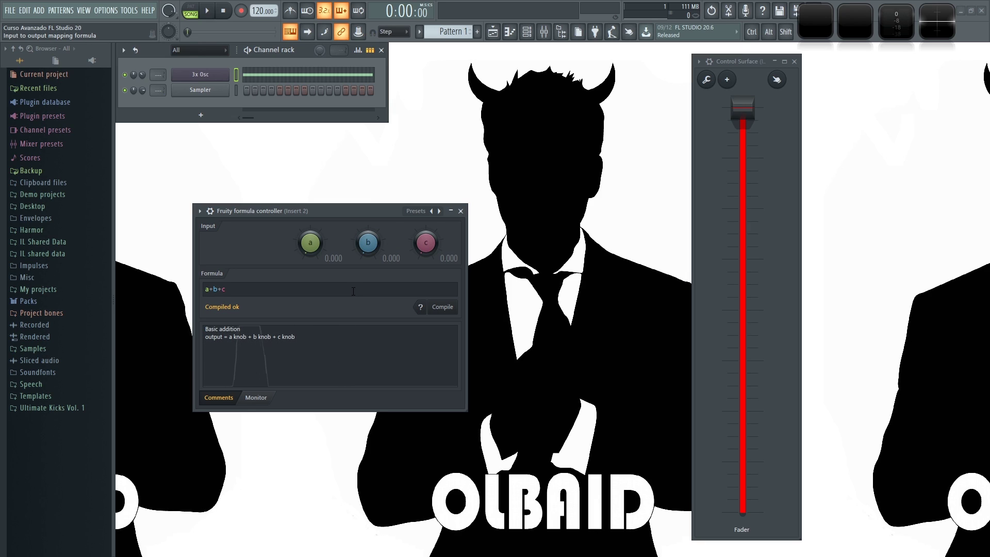
left_click_drag(310, 243, 310, 241)
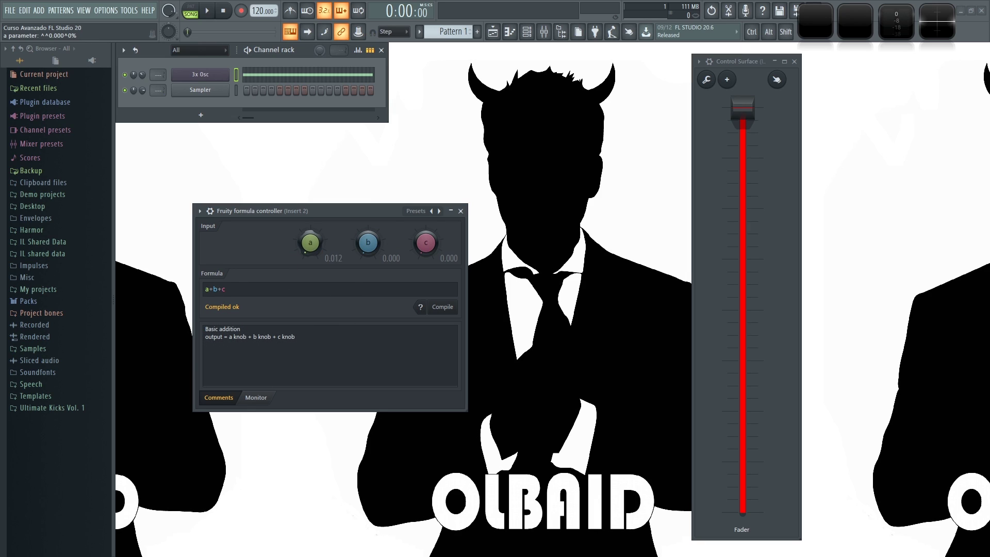
left_click_drag(369, 246, 369, 190)
left_click_drag(426, 246, 426, 193)
left_click_drag(426, 248, 427, 304)
left_click_drag(369, 246, 369, 279)
left_click_drag(311, 244, 311, 289)
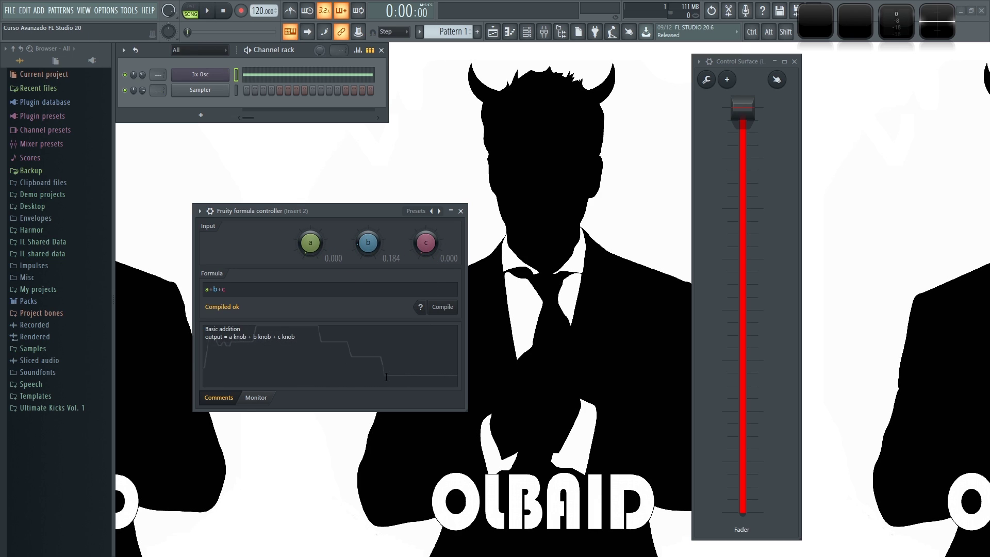
left_click_drag(369, 247, 369, 275)
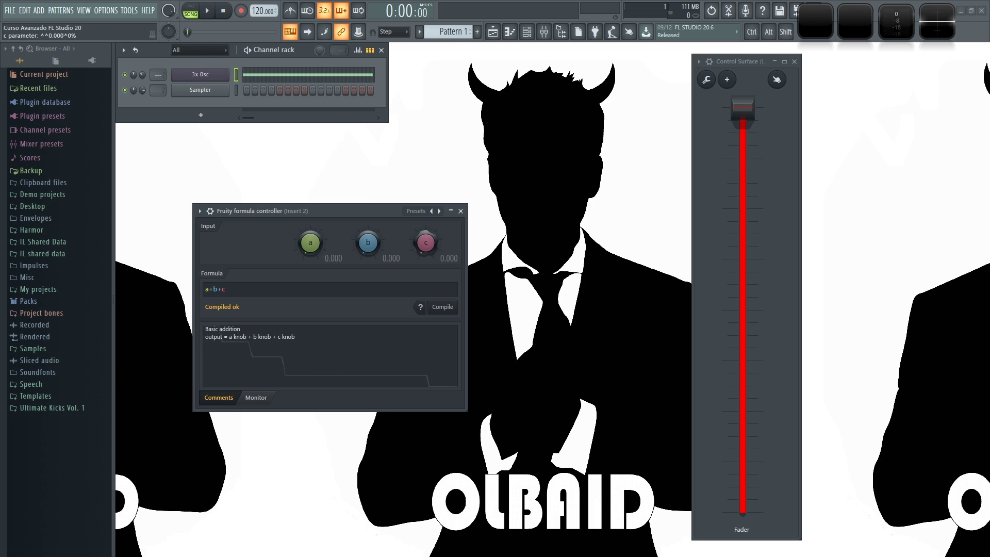
left_click(268, 402)
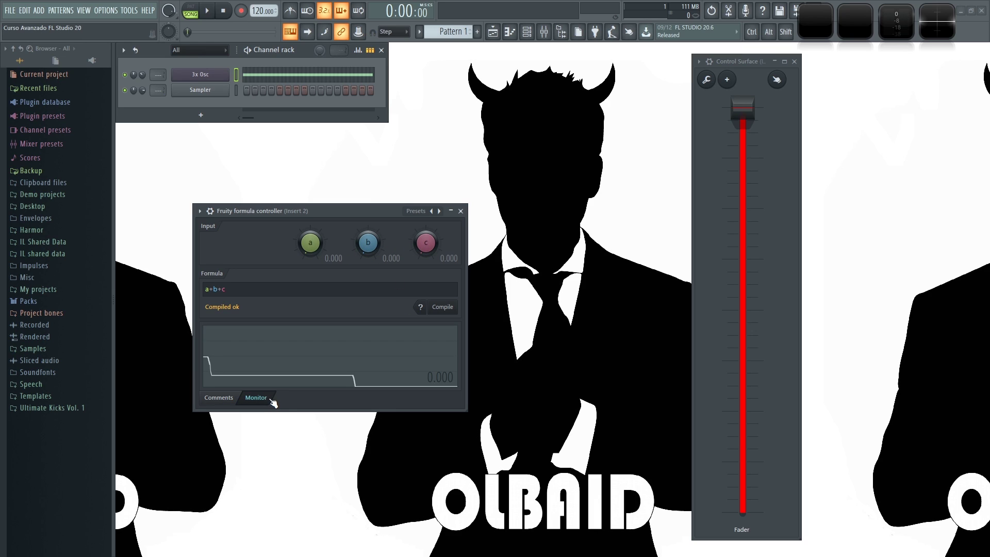
left_click(231, 401)
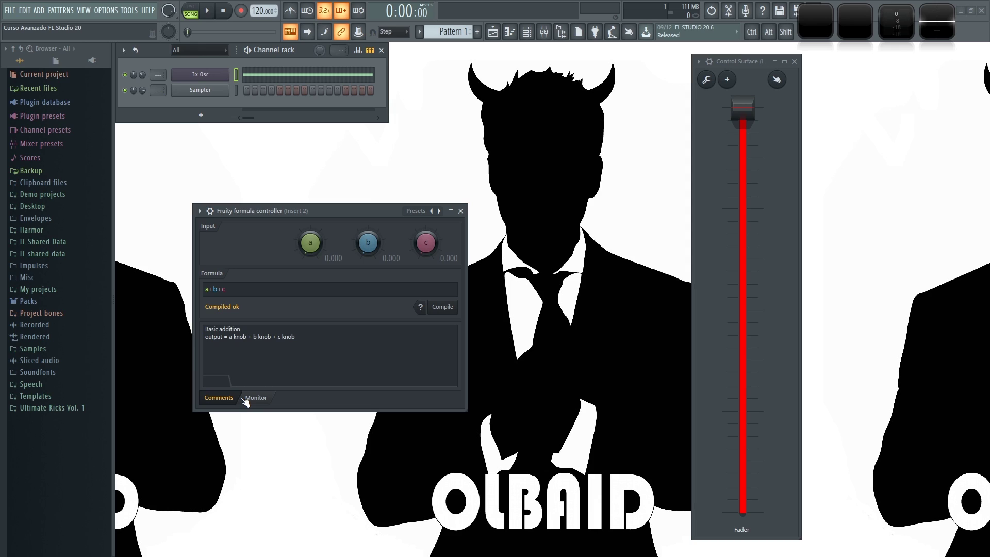
Step: Link the Control Surface fader to the internal controller Formula ctrl - Out
right_click(746, 109)
left_click(768, 189)
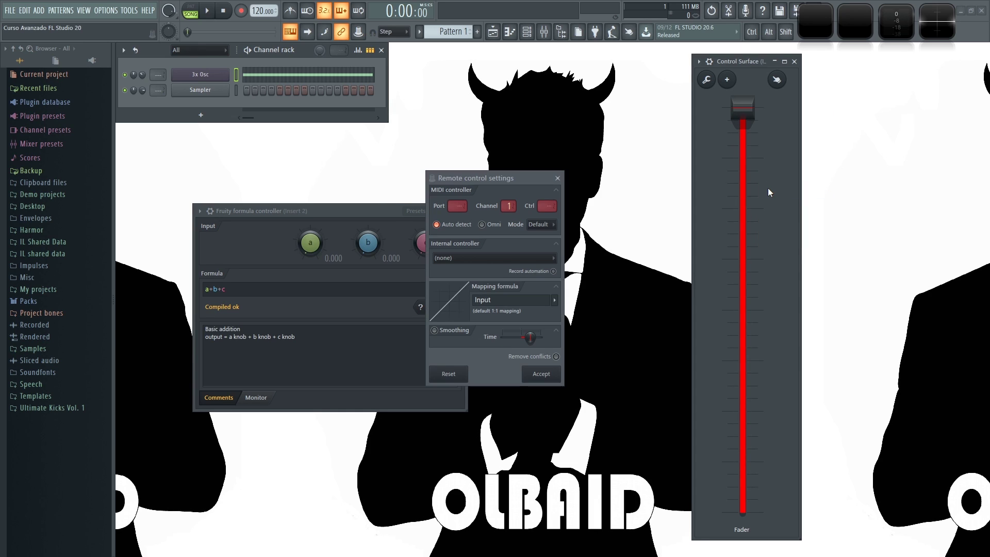
left_click(475, 256)
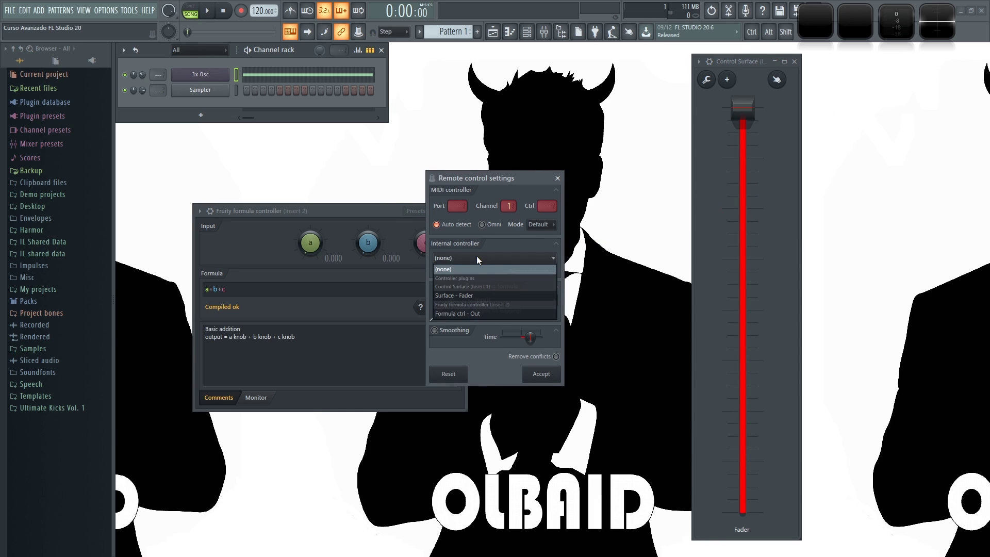
left_click(469, 315)
left_click(537, 374)
Step: Reopen the mixer and select track Insert 2
key("F9")
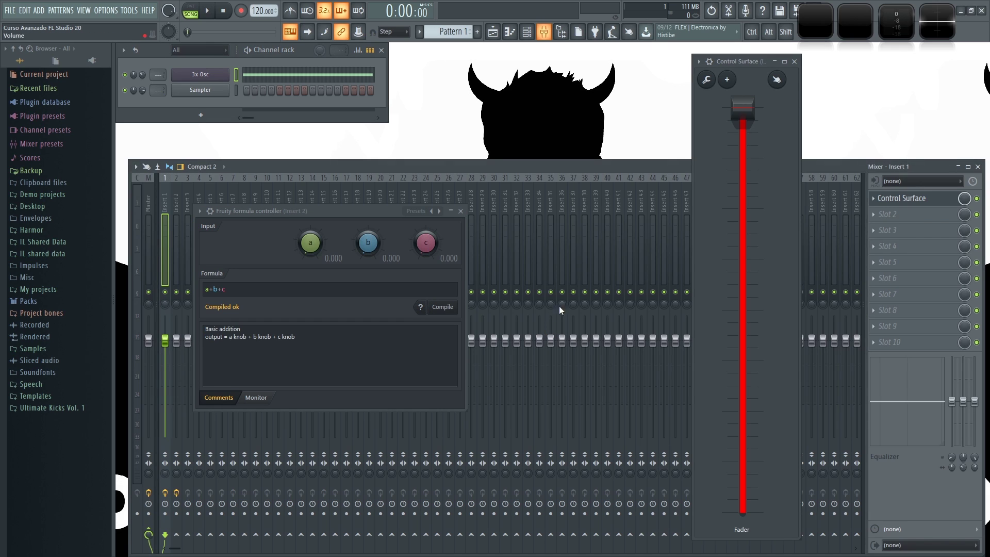
left_click(173, 196)
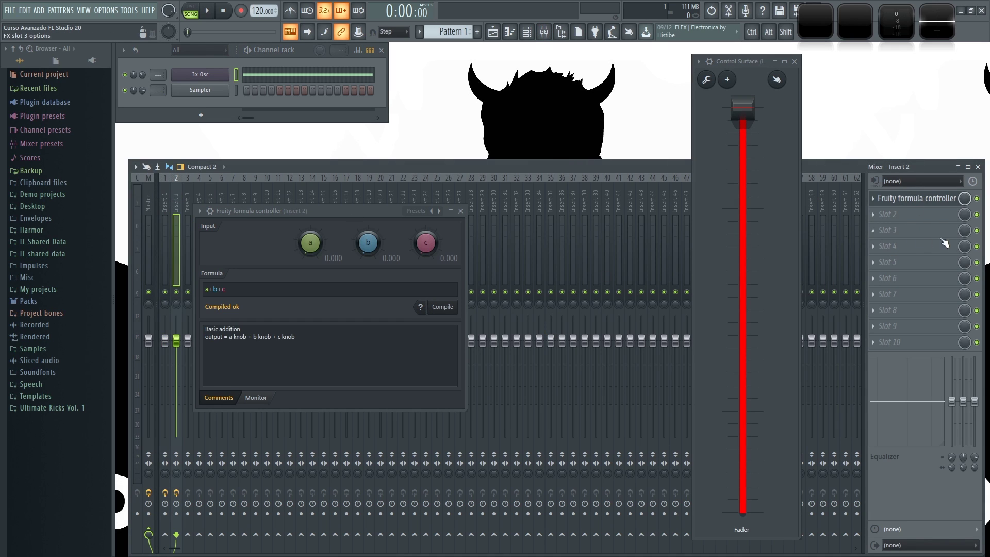
right_click(909, 199)
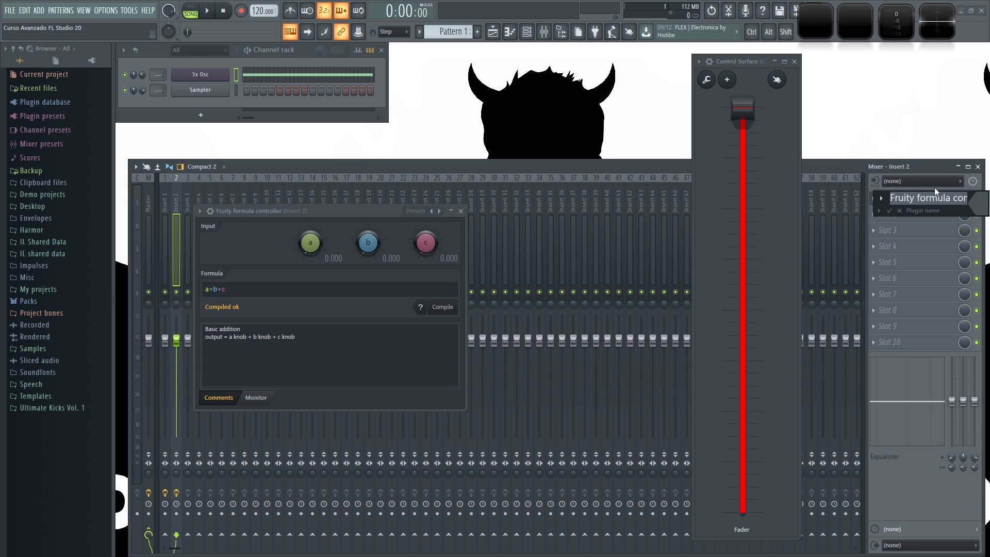
key("Return")
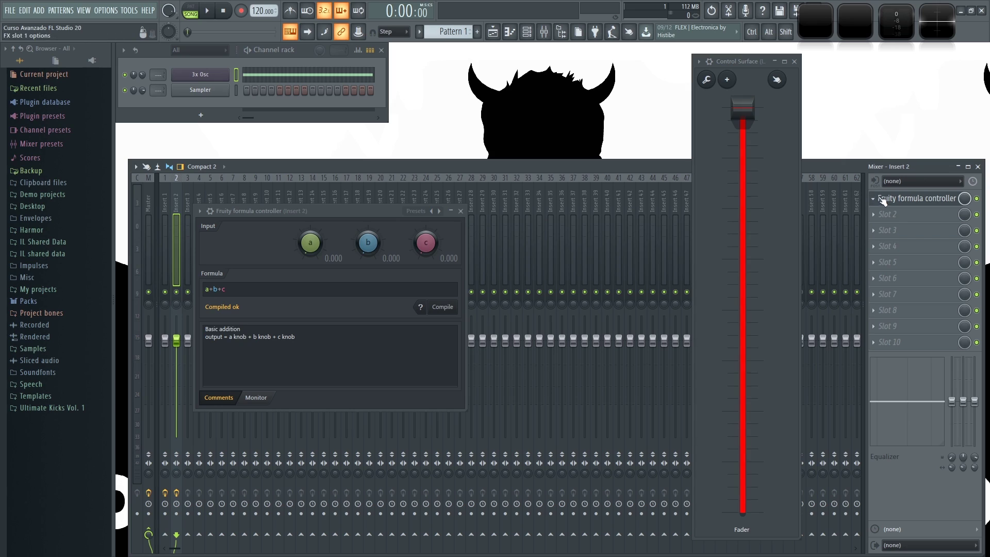
left_click(199, 211)
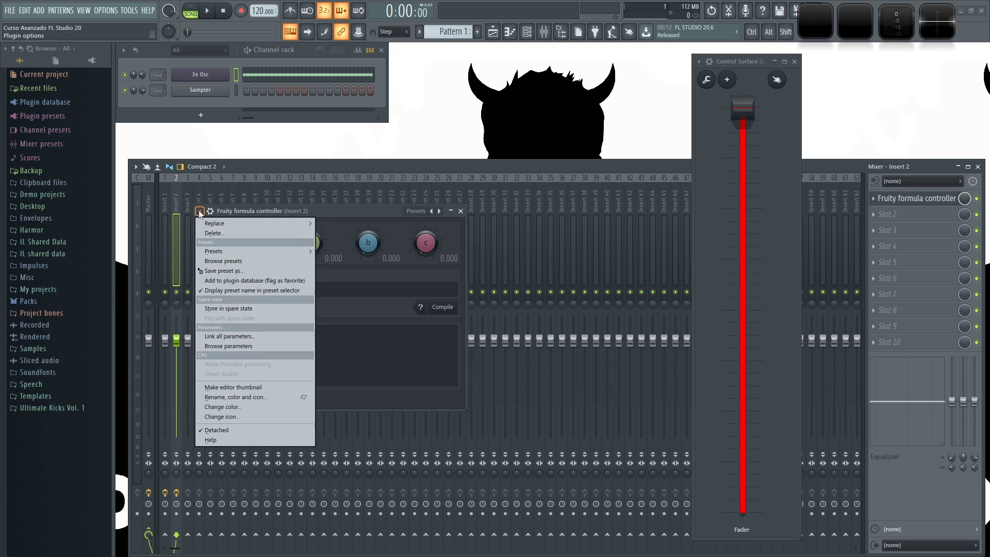
left_click(246, 397)
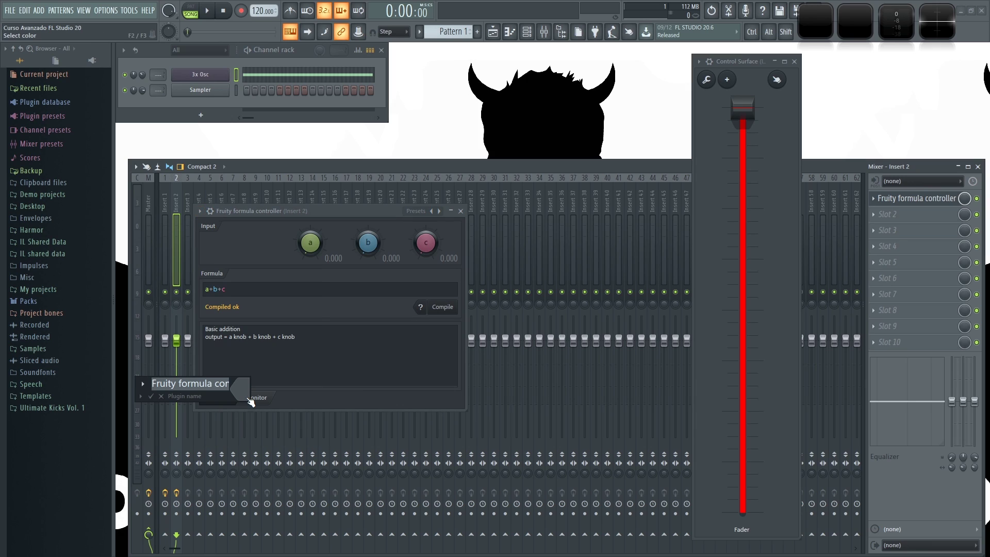
left_click(379, 211)
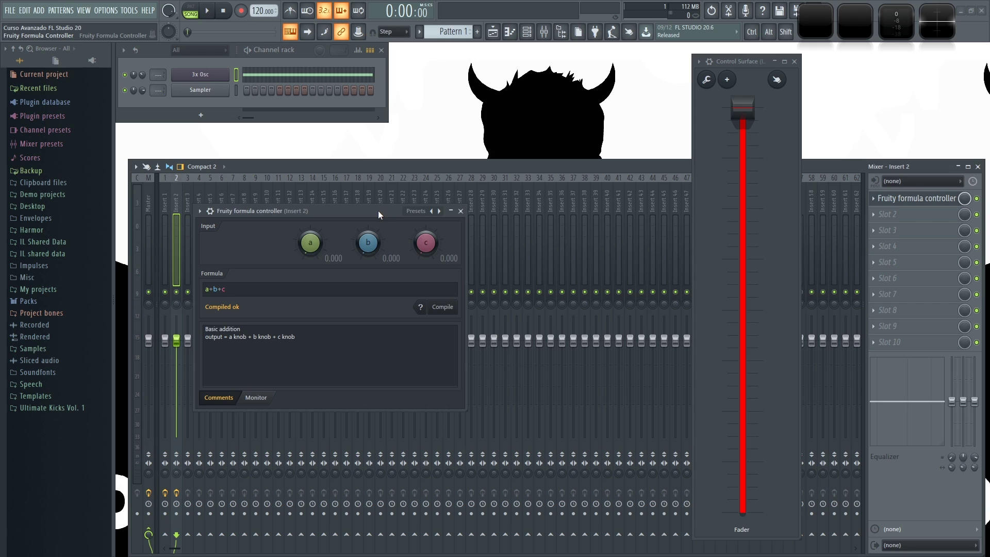
Step: Vary input knobs a and b to test how they drive the linked fader, and check the output graph in the Monitor view
left_click_drag(379, 211, 447, 186)
mouse_move(394, 219)
left_mouse_down()
mouse_move(438, 219)
mouse_move(377, 216)
left_mouse_up()
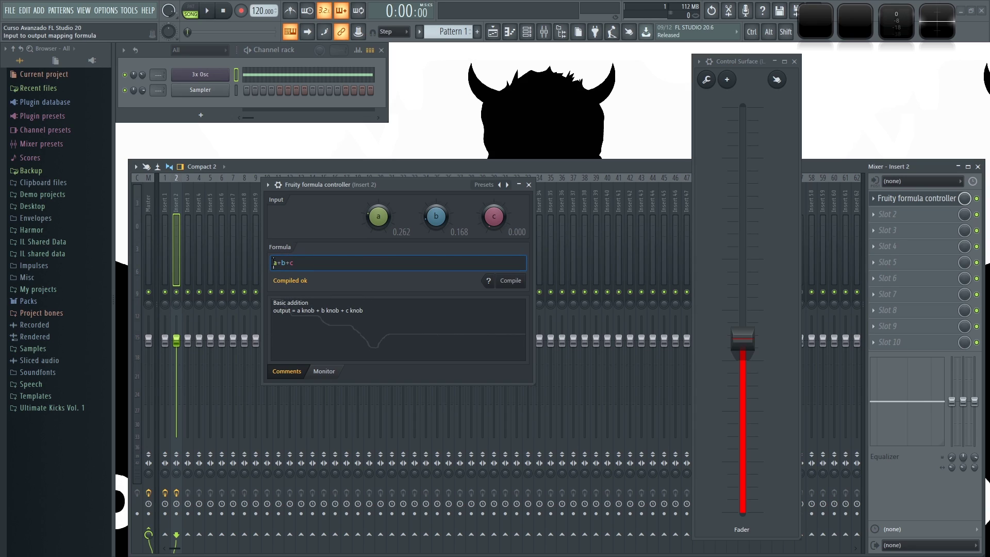
double_click(273, 263)
mouse_move(377, 218)
left_mouse_down()
mouse_move(378, 204)
mouse_move(378, 219)
left_mouse_up()
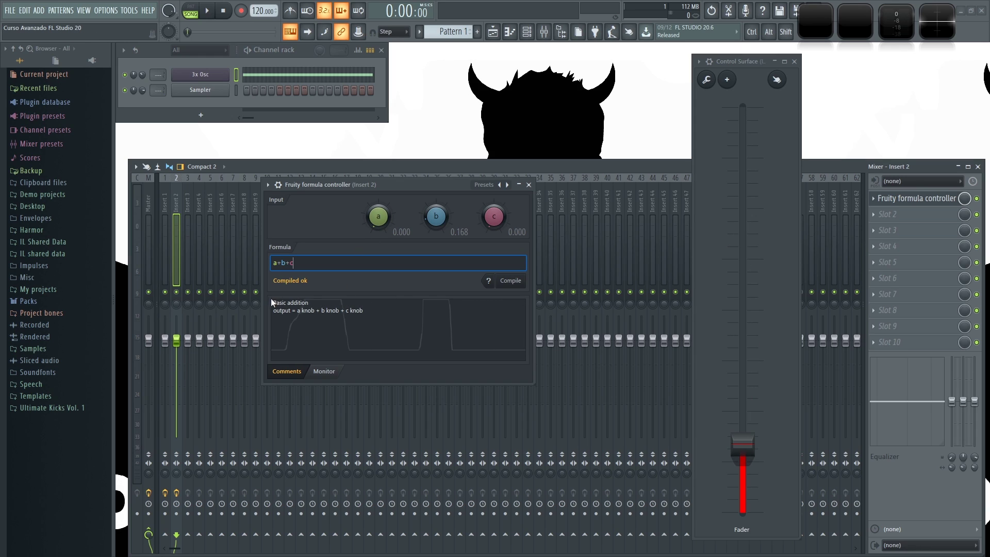
left_click(329, 373)
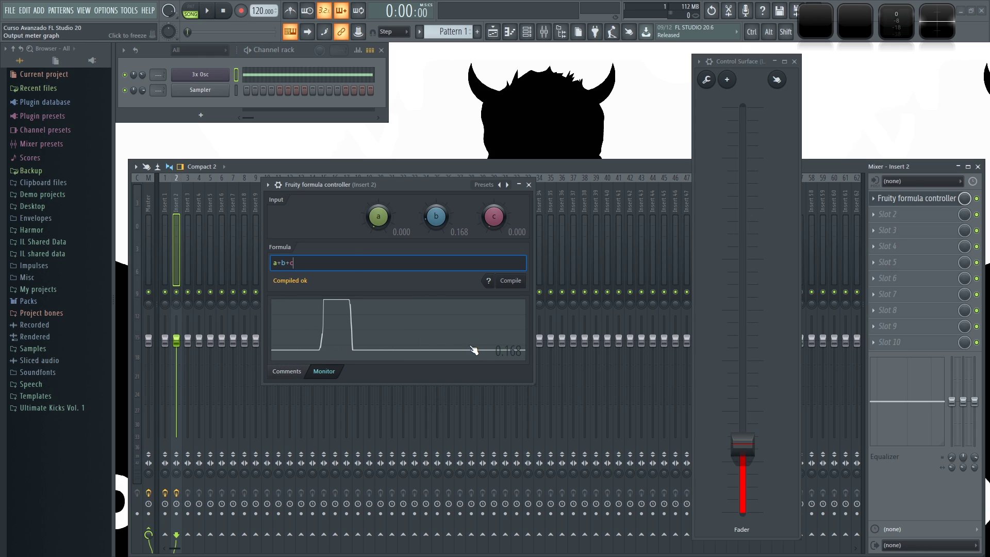
left_click_drag(428, 227, 433, 210)
left_click(287, 371)
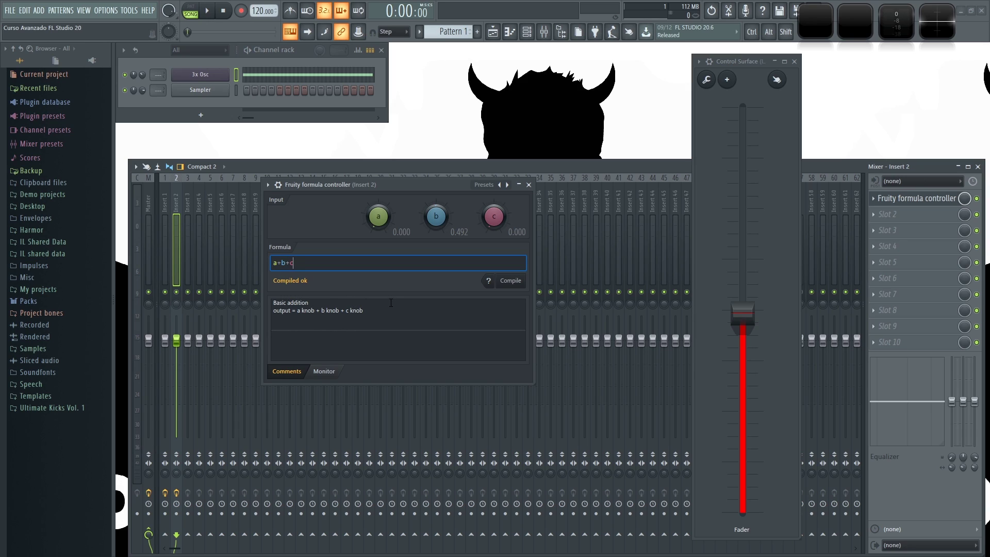
Step: Load the Empty preset in the Fruity Formula Controller
left_click_drag(374, 311, 273, 302)
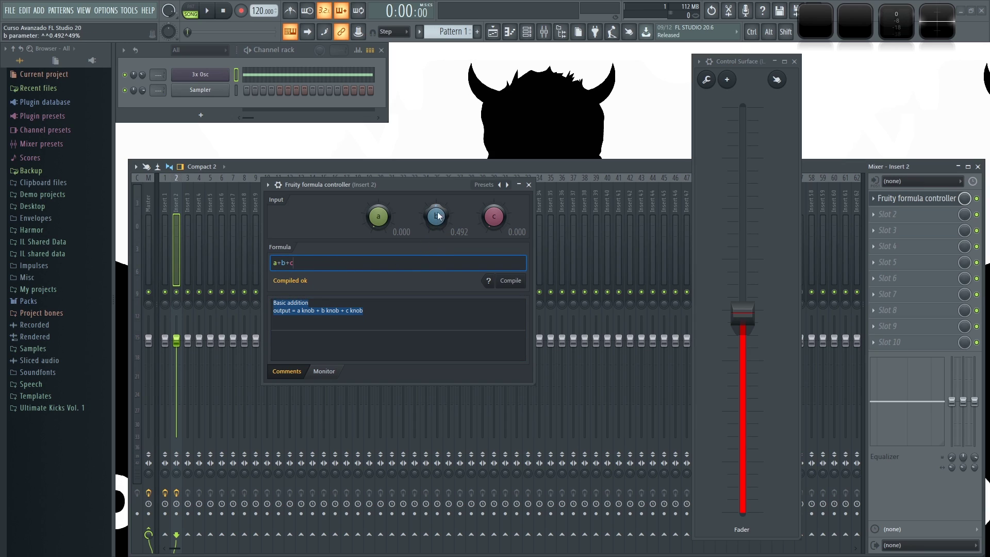
left_click_drag(443, 183, 433, 185)
left_click(400, 260)
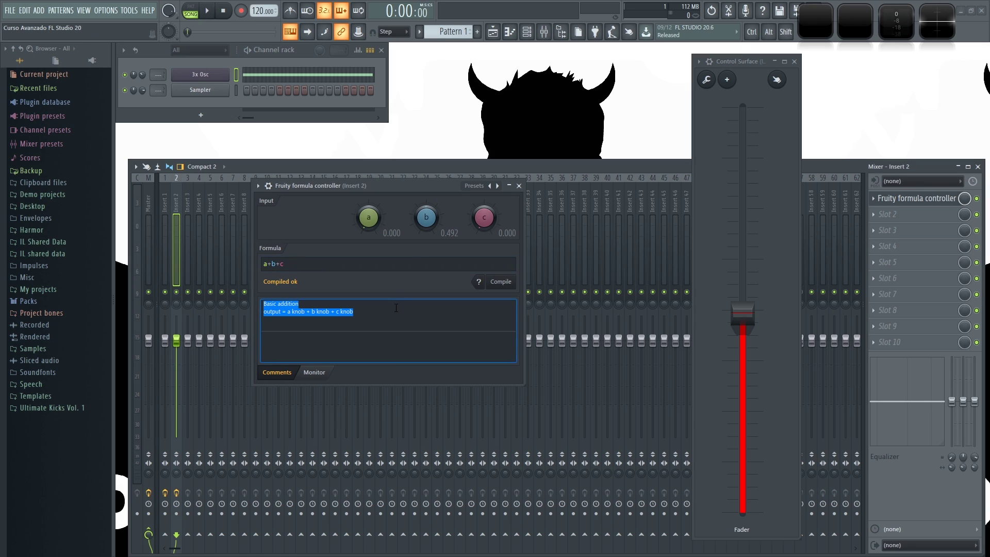
right_click(490, 186)
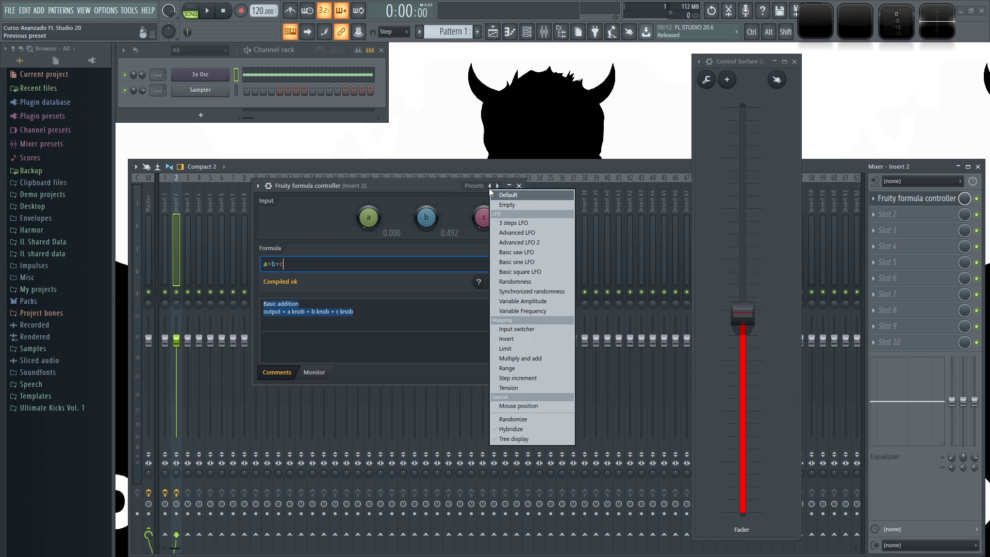
left_click(518, 205)
Step: Test the input knobs with the formula empty, and enter a as the new formula
left_click_drag(368, 218, 369, 216)
mouse_move(484, 218)
left_mouse_down()
mouse_move(483, 208)
mouse_move(484, 230)
left_mouse_up()
left_click_drag(368, 218, 369, 204)
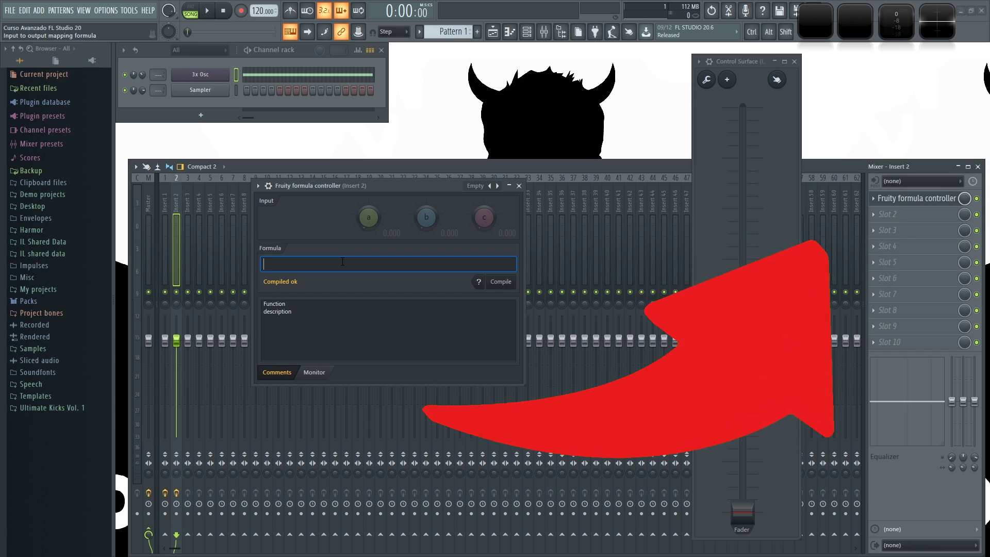
type("a")
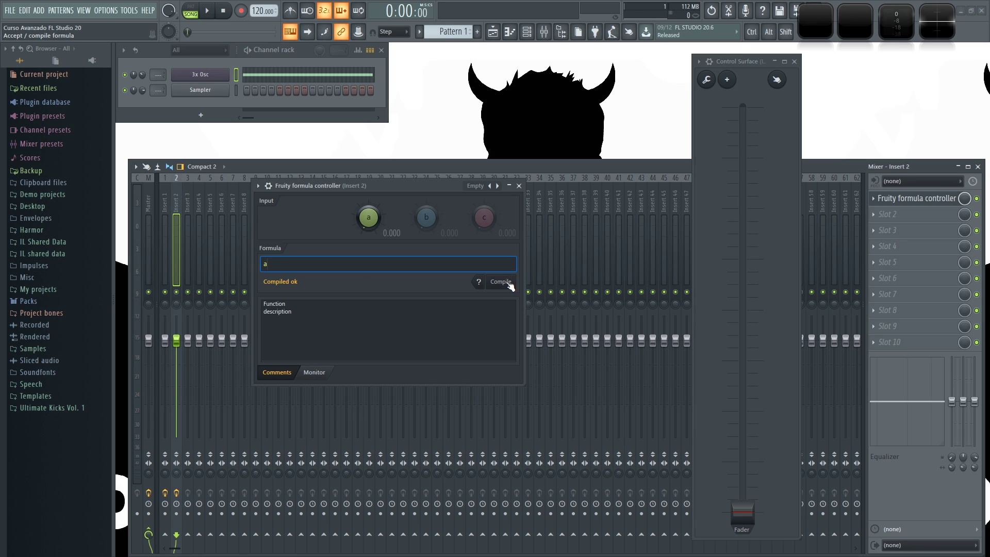
Step: Test input knob a with the formula a, and try compiling the formula with an unfinished operator after a
mouse_move(368, 217)
left_mouse_down()
mouse_move(368, 154)
mouse_move(368, 217)
left_mouse_up()
mouse_move(368, 217)
left_mouse_down()
mouse_move(369, 199)
mouse_move(368, 219)
left_mouse_up()
left_click(501, 281)
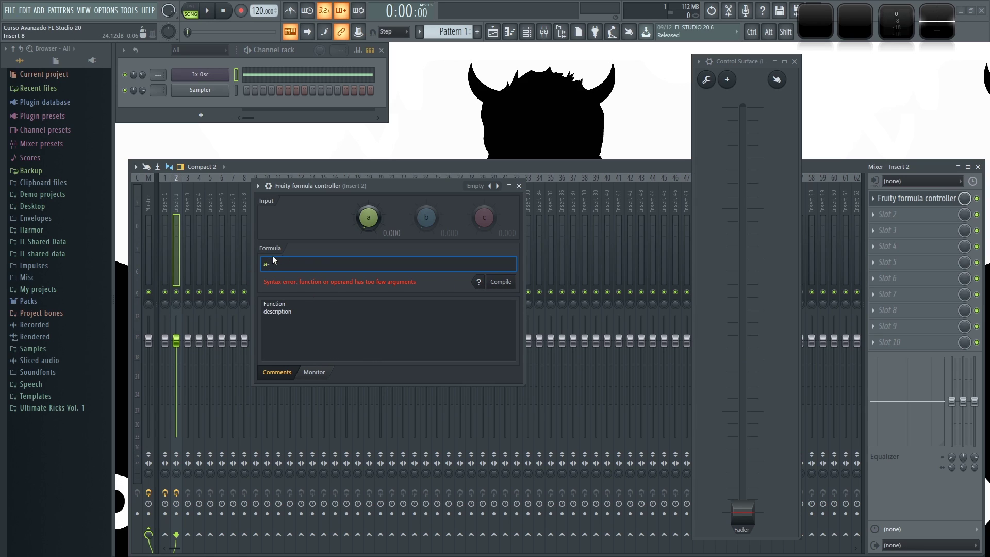
left_click(500, 282)
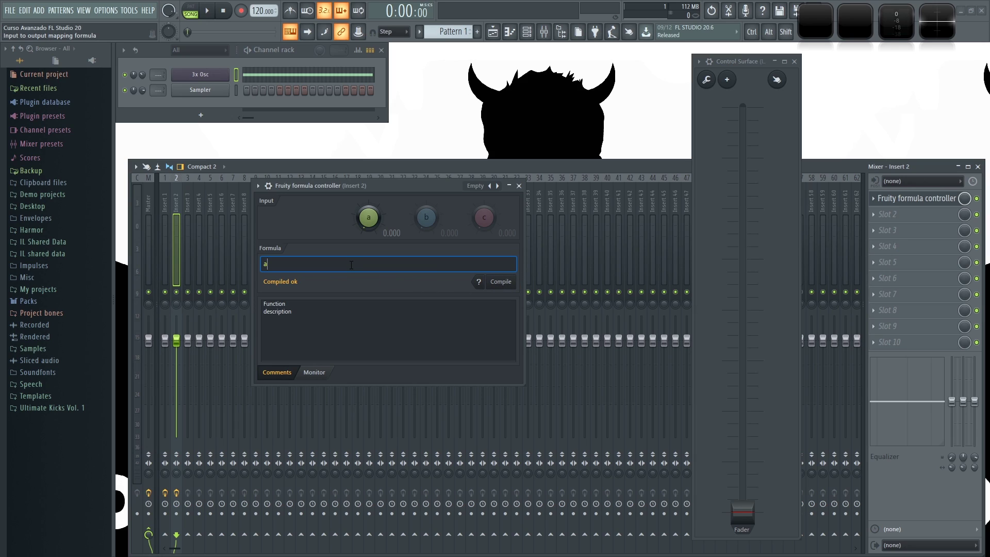
Step: Open the Fruity Formula Controller's online manual page and skim its Syntax, Objects & Functions tables
left_click(479, 283)
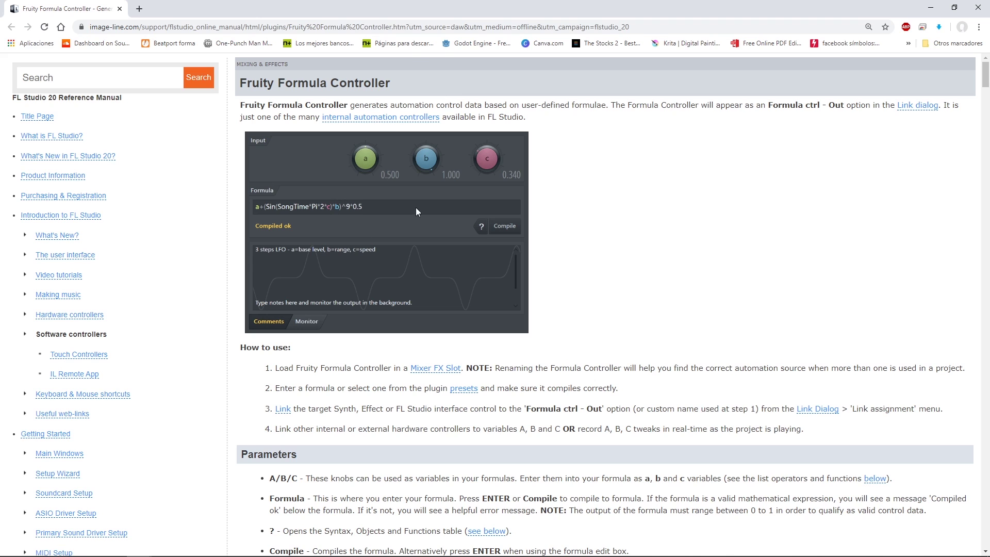
scroll(457, 221, "down", 10)
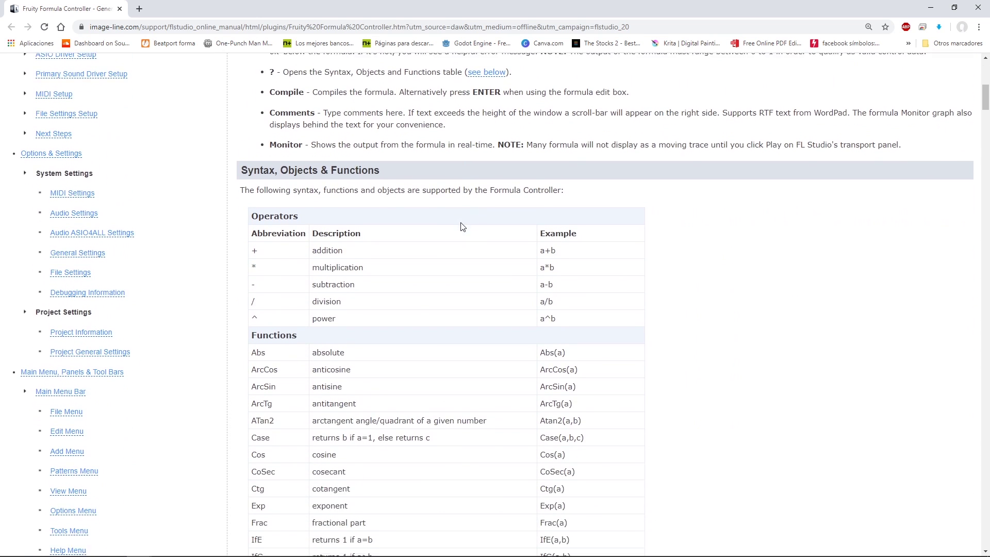
scroll(406, 133, "down", 5)
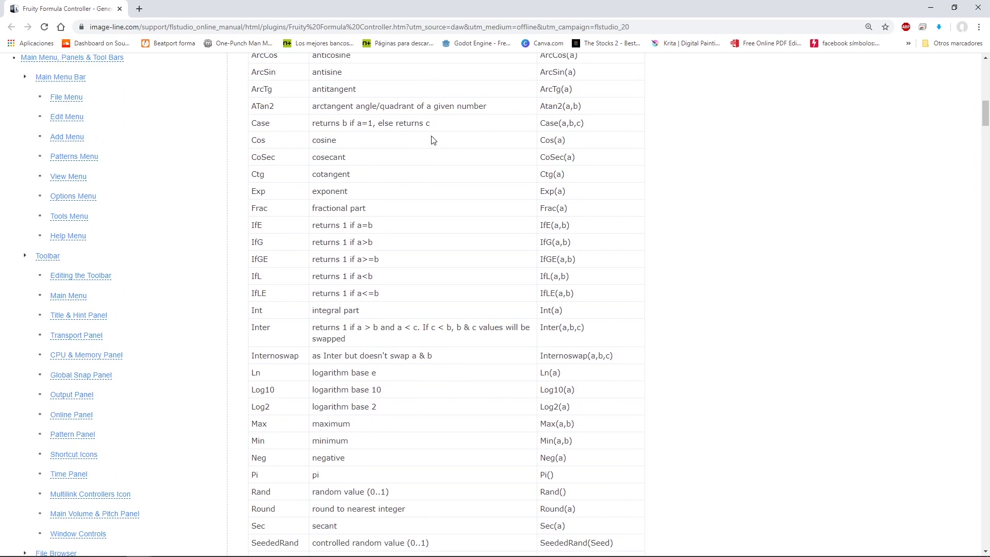
scroll(432, 138, "down", 13)
scroll(430, 149, "up", 15)
scroll(379, 236, "up", 5)
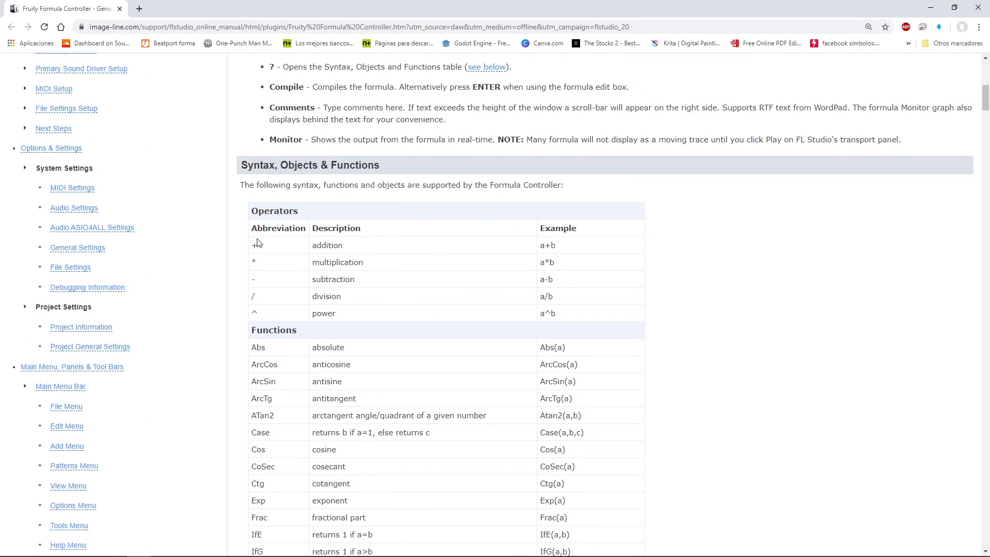
Step: Examine the Operators table in the manual, checking the abbreviation, description and example for addition
scroll(268, 279, "down", 2)
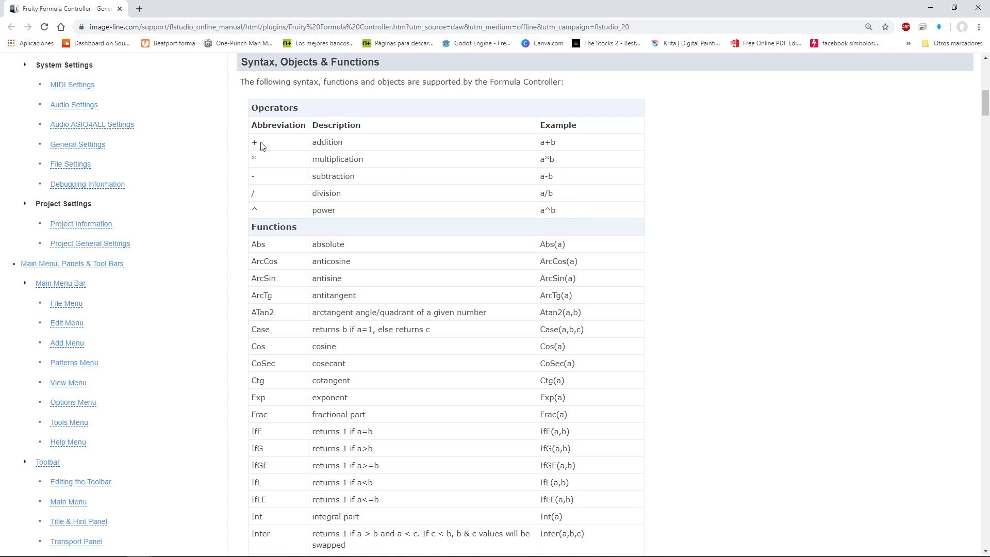
double_click(323, 140)
left_click(339, 141)
double_click(338, 141)
left_click(541, 144)
scroll(345, 176, "down", 1)
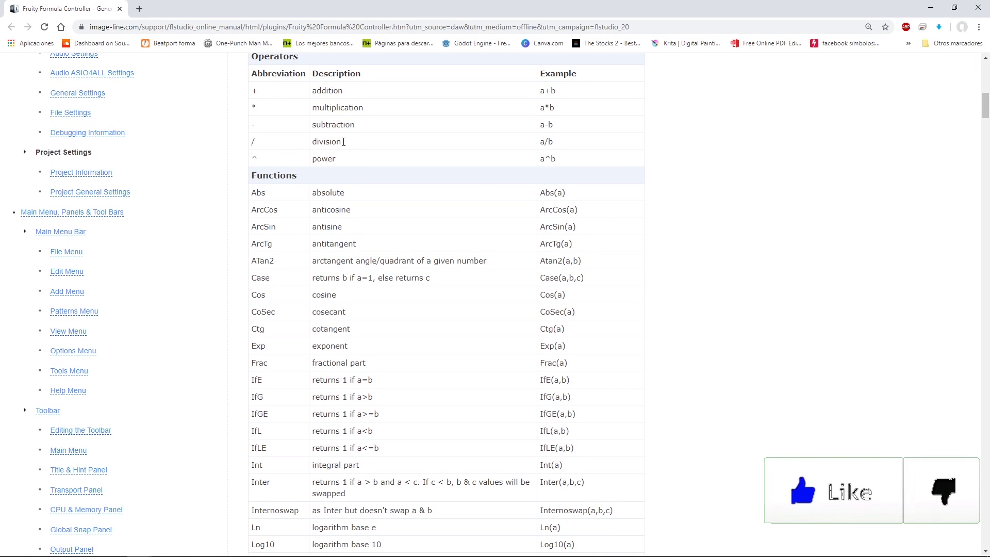
Step: Read through the Functions, Special (FL Studio-related) and Gadgets entries supported by the formula controller
scroll(345, 140, "down", 1)
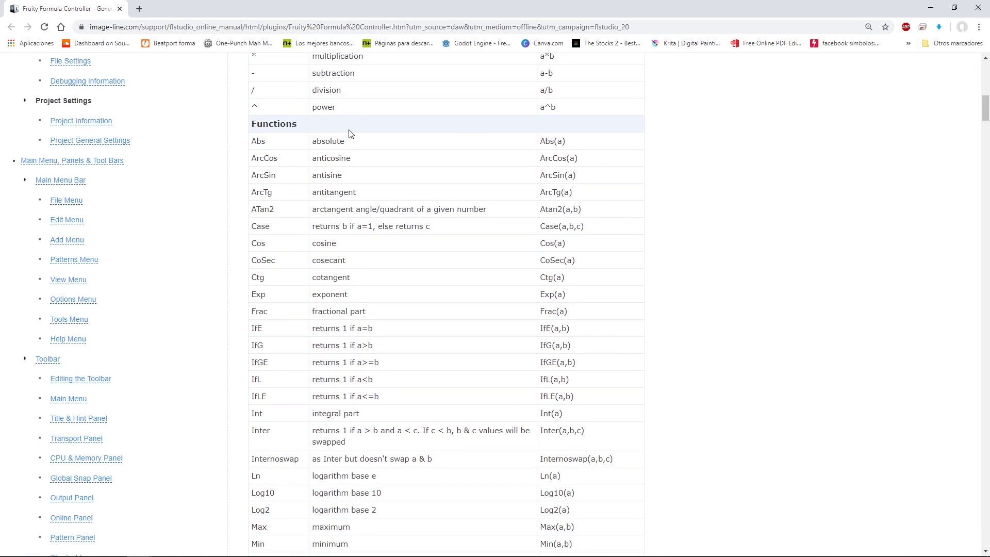
scroll(355, 134, "down", 1)
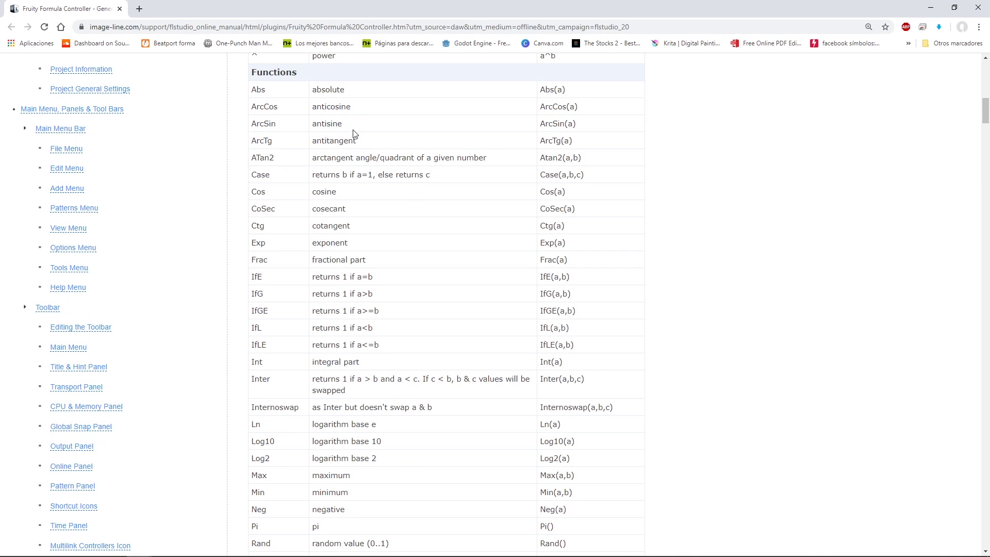
scroll(355, 134, "down", 4)
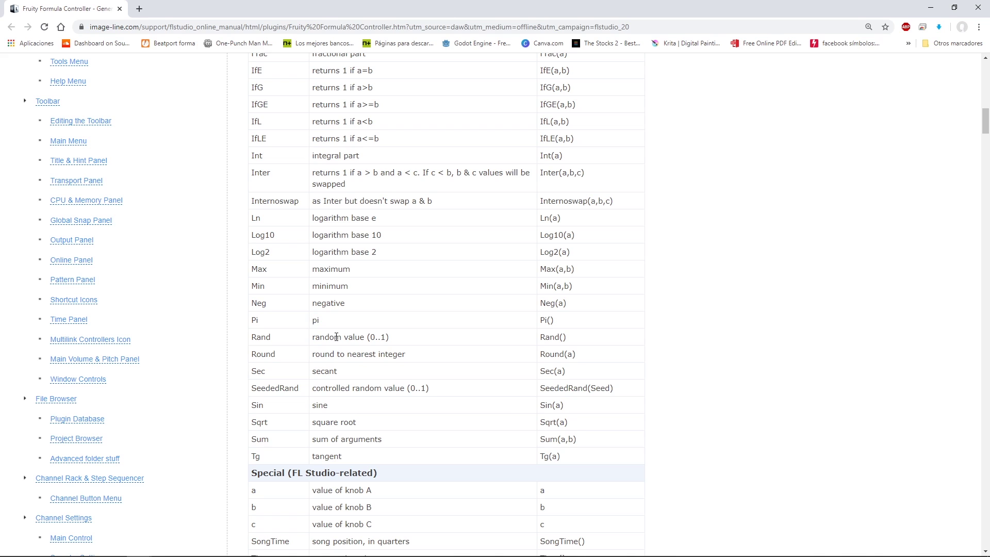
scroll(350, 346, "down", 5)
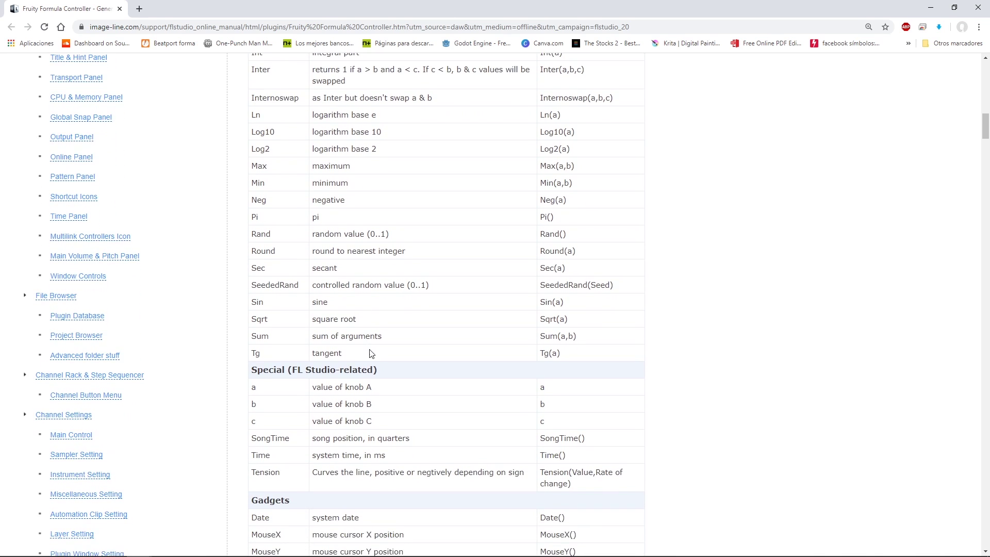
scroll(386, 350, "up", 1)
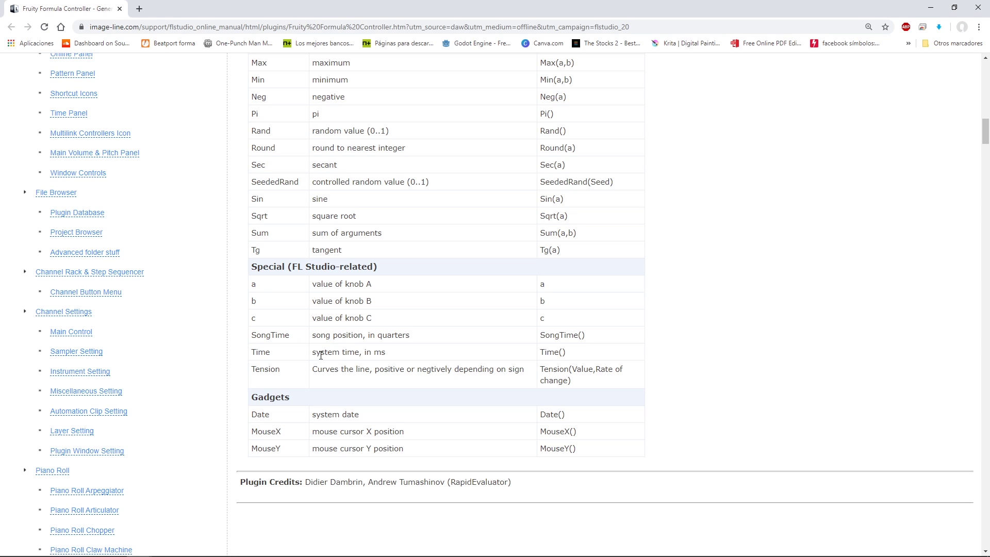
Step: Switch back to FL Studio and set the controller's formula to MouseY-(MouseX*.5)
key("alt+Tab")
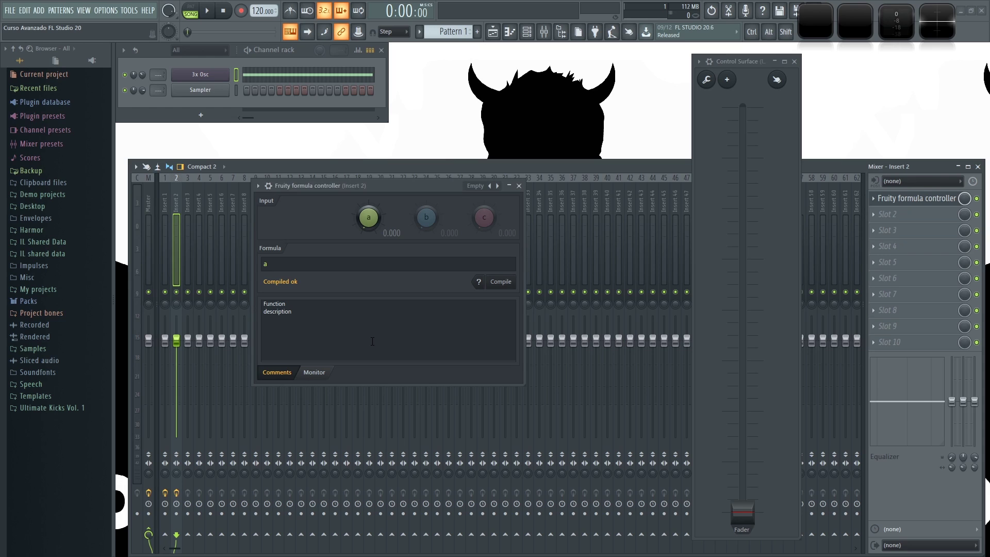
left_click(282, 264)
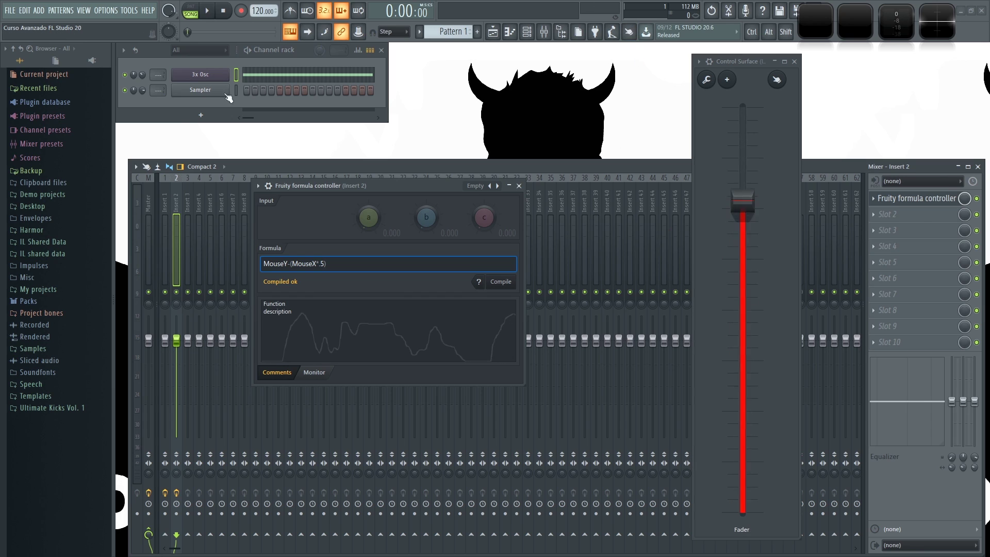
Step: Move the Fruity Formula Controller window slightly lower over the mixer, and briefly play the project's sound
left_click(306, 53)
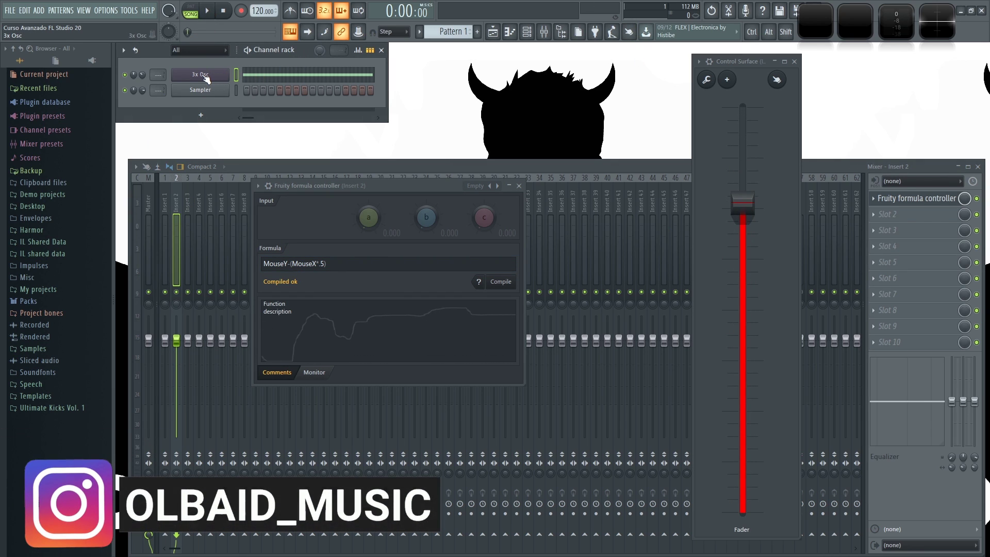
left_click_drag(348, 186, 309, 213)
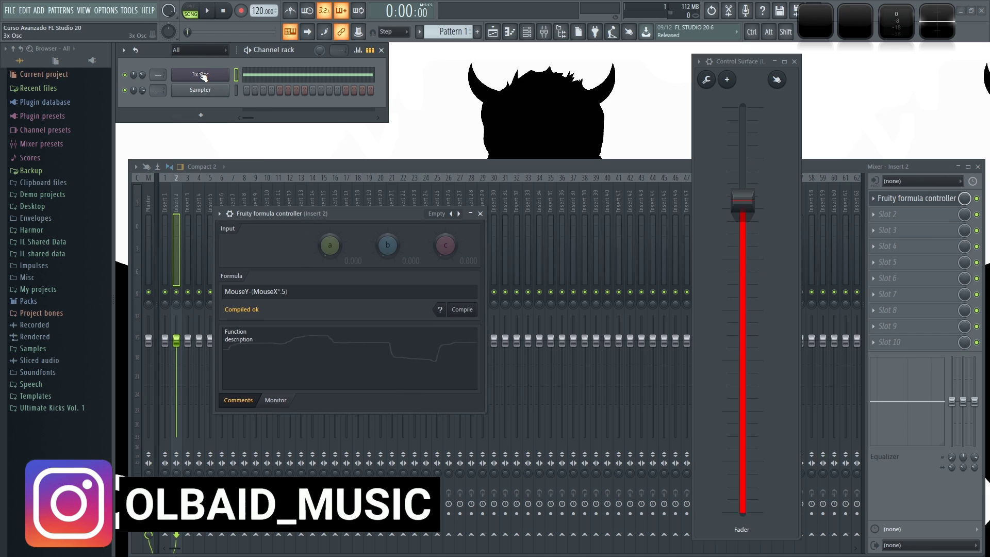
left_click(207, 11)
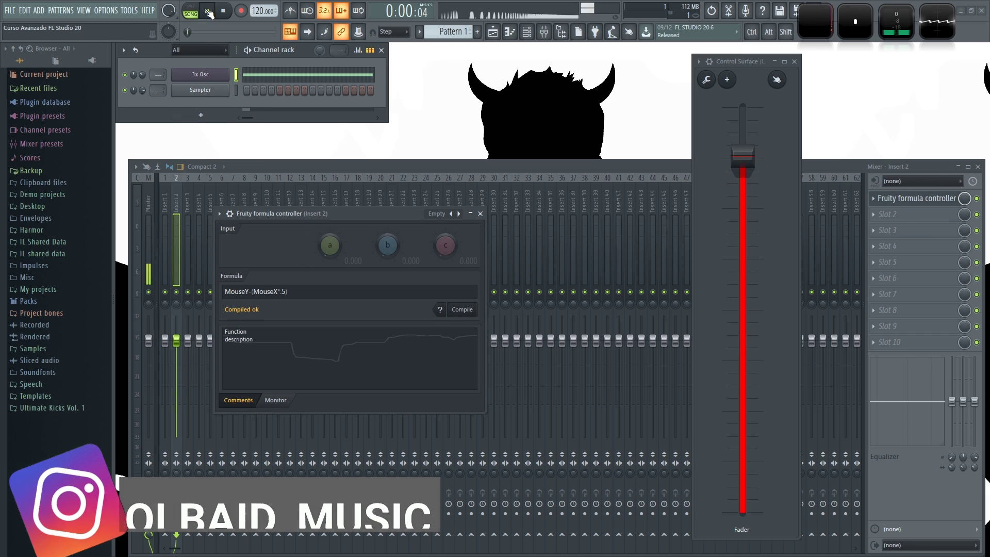
left_click(223, 11)
Step: Open the oscillator settings of the 3x Osc channel and play a test note on it
left_click(212, 75)
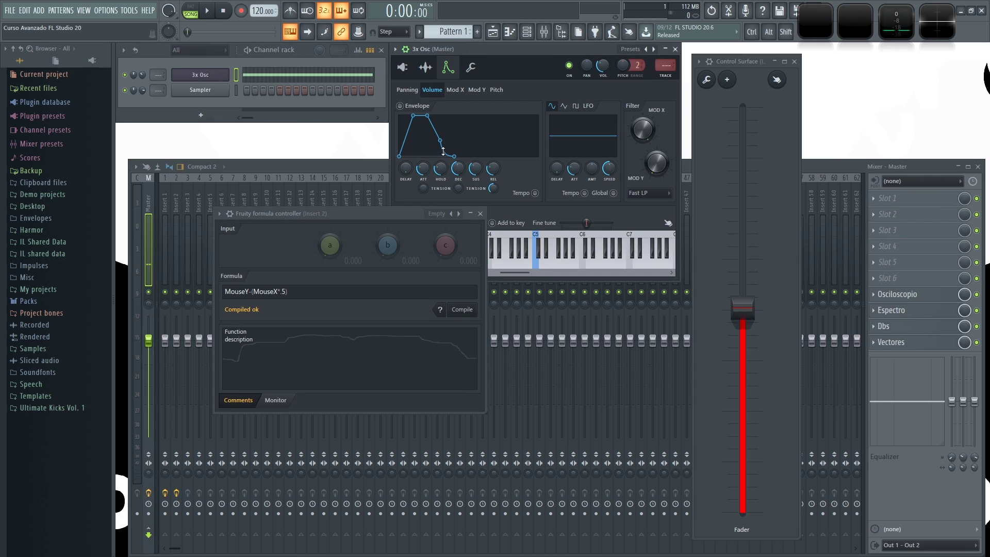
left_click_drag(397, 212, 385, 244)
left_click(402, 68)
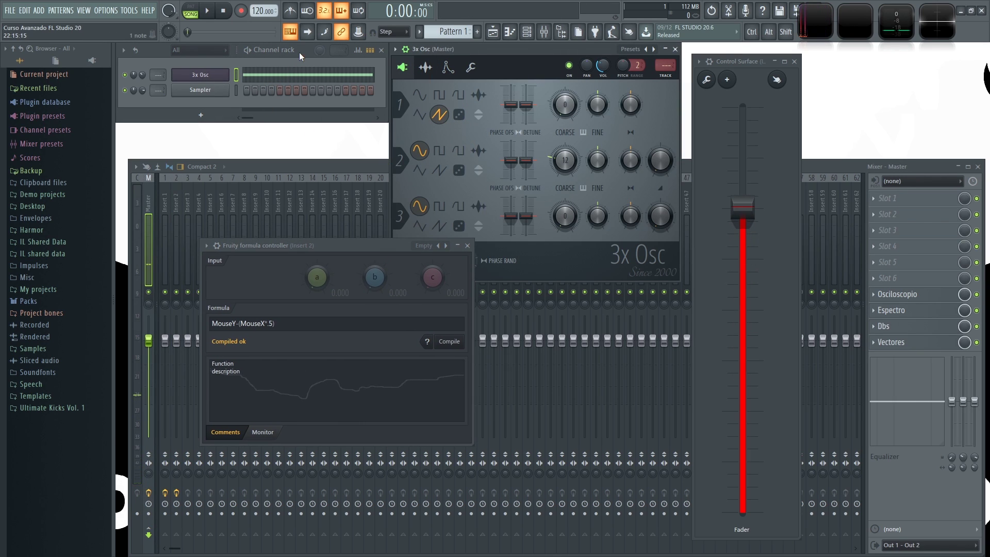
key("z")
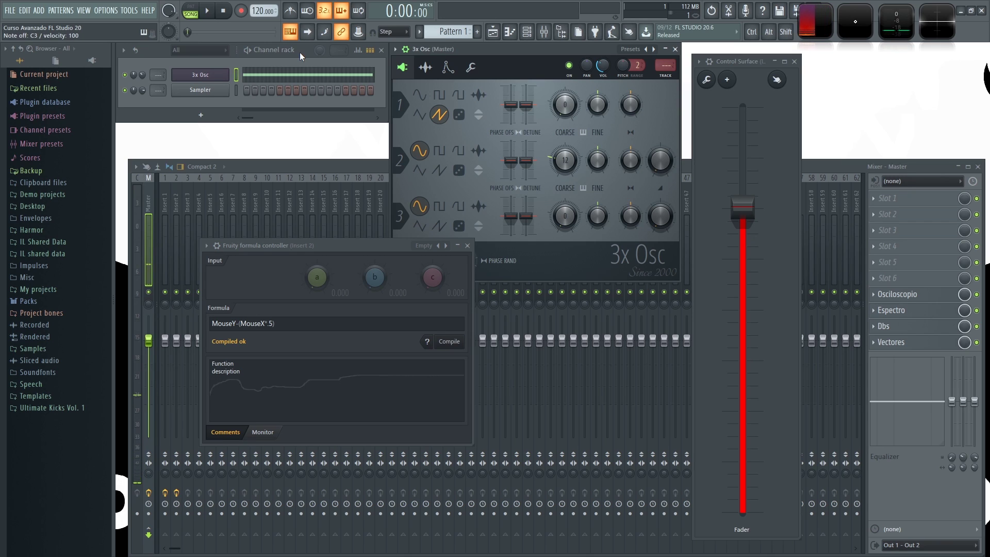
Step: Set the 3x Osc channel's filter type to BP
left_click(448, 67)
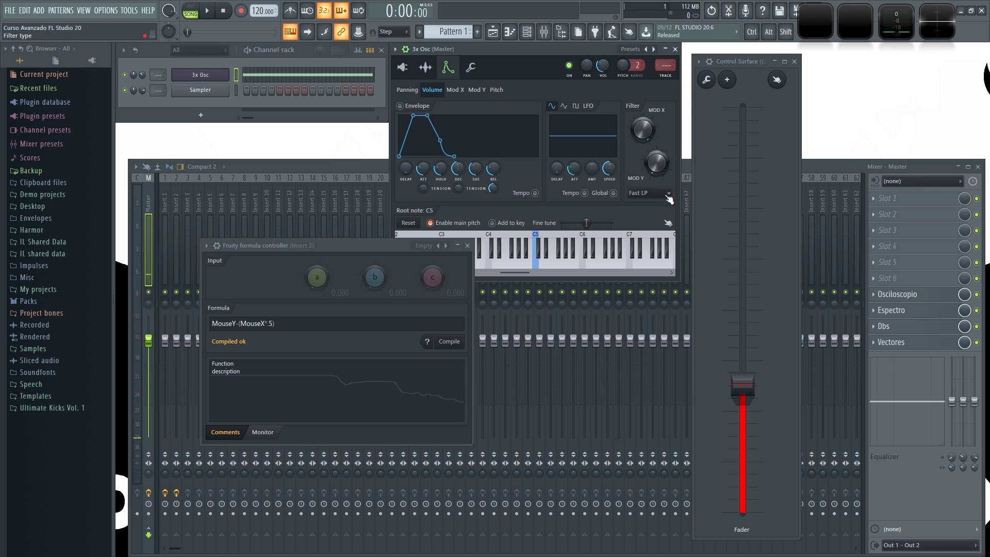
left_click(650, 192)
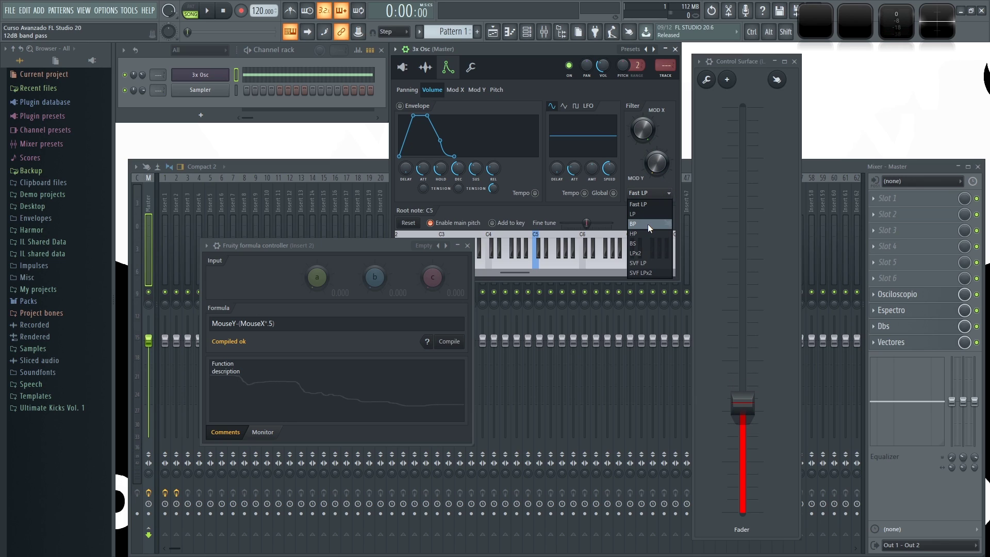
left_click(645, 223)
Step: Link the 3x Osc filter's Mod X frequency knob to the internal controller Formula ctrl - Out
right_click(641, 135)
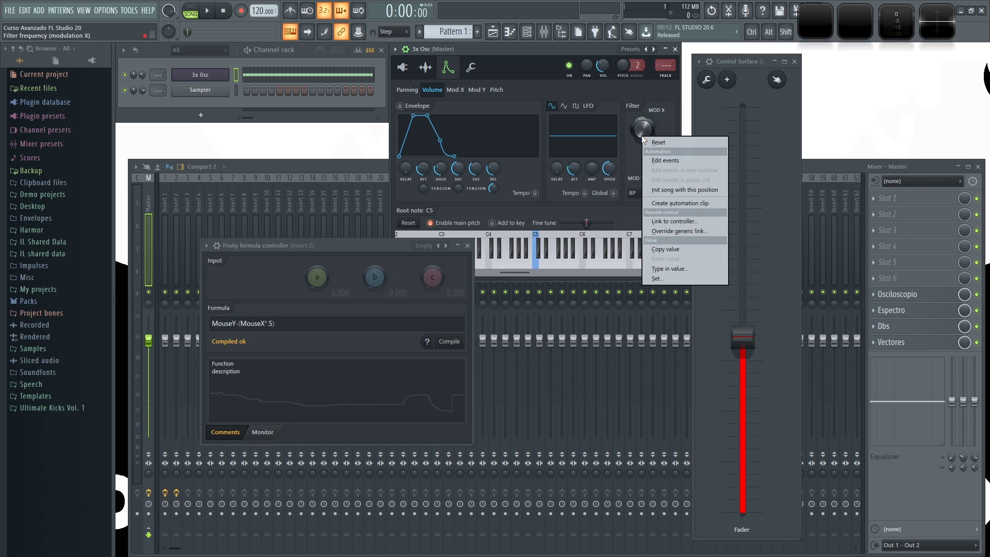
left_click(679, 221)
left_click(535, 258)
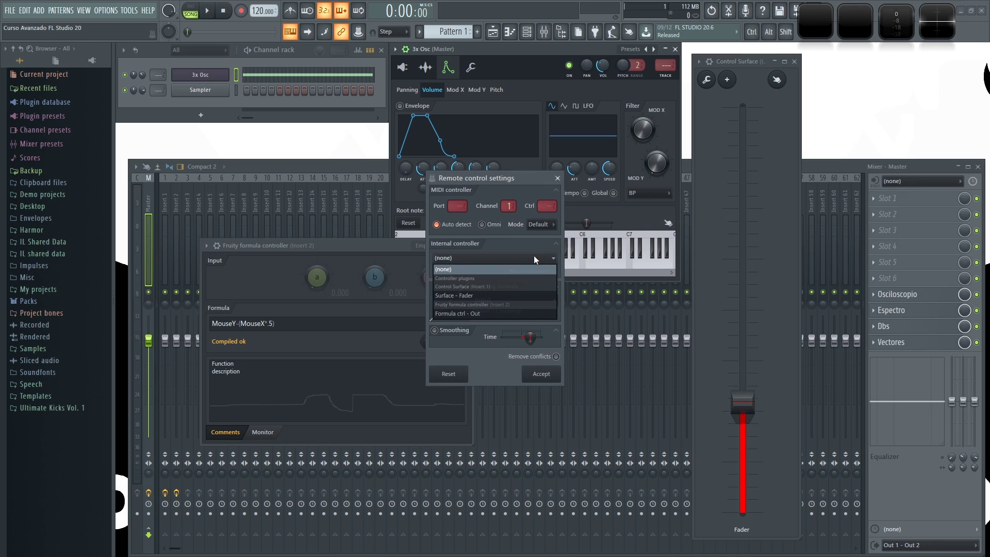
left_click(459, 312)
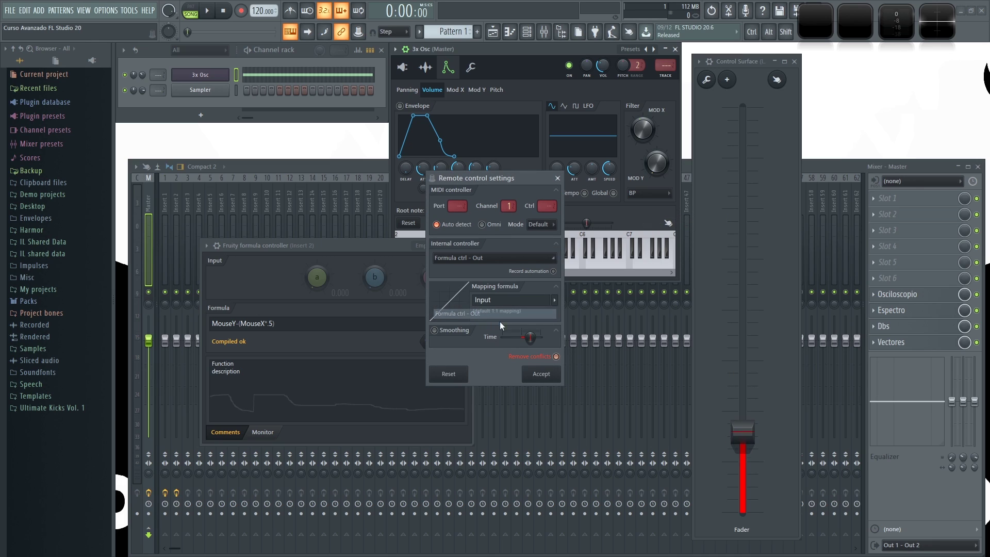
left_click(541, 374)
Step: Apply the First half mapping formula, Input*0.5, in the remote control settings of the filter's Mod Y knob
right_click(656, 163)
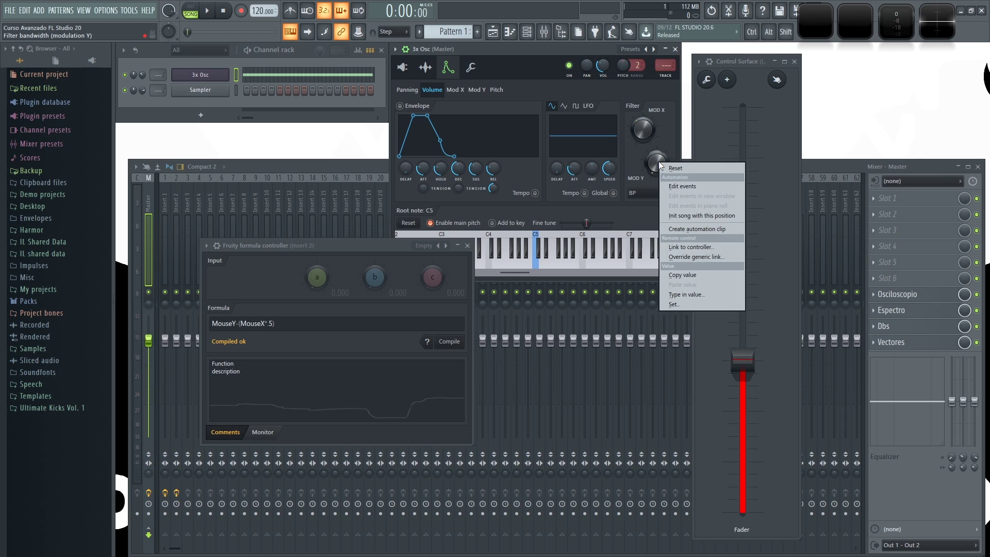
left_click(686, 246)
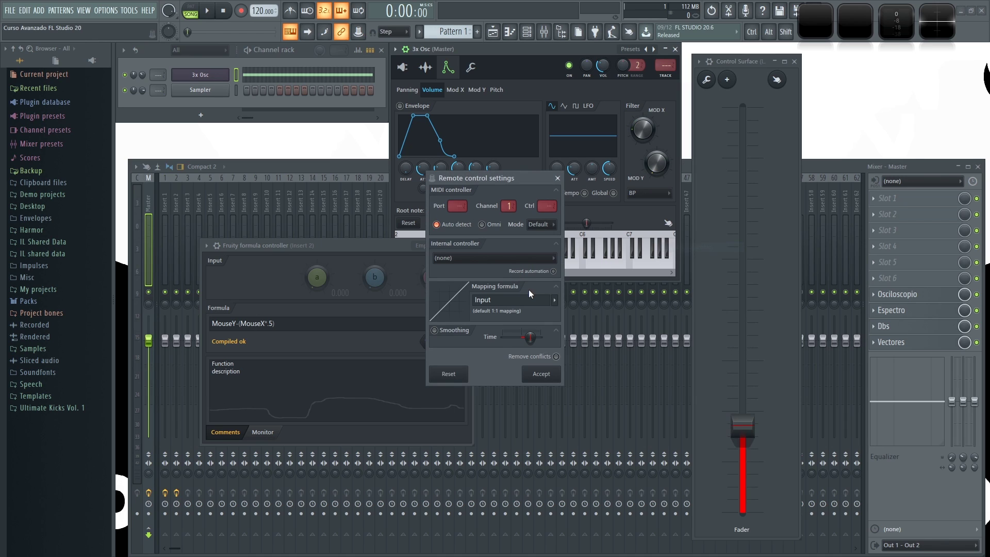
left_click(554, 300)
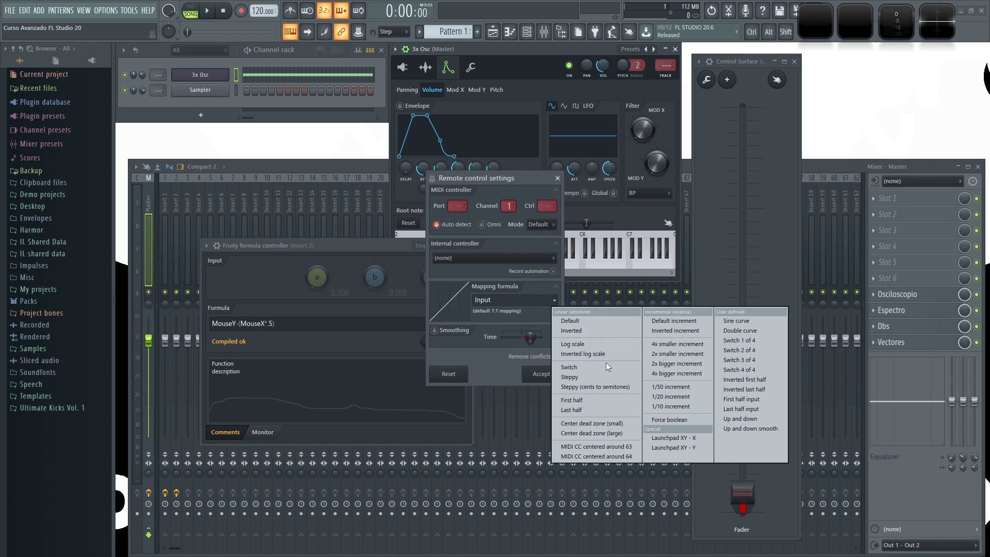
left_click(586, 403)
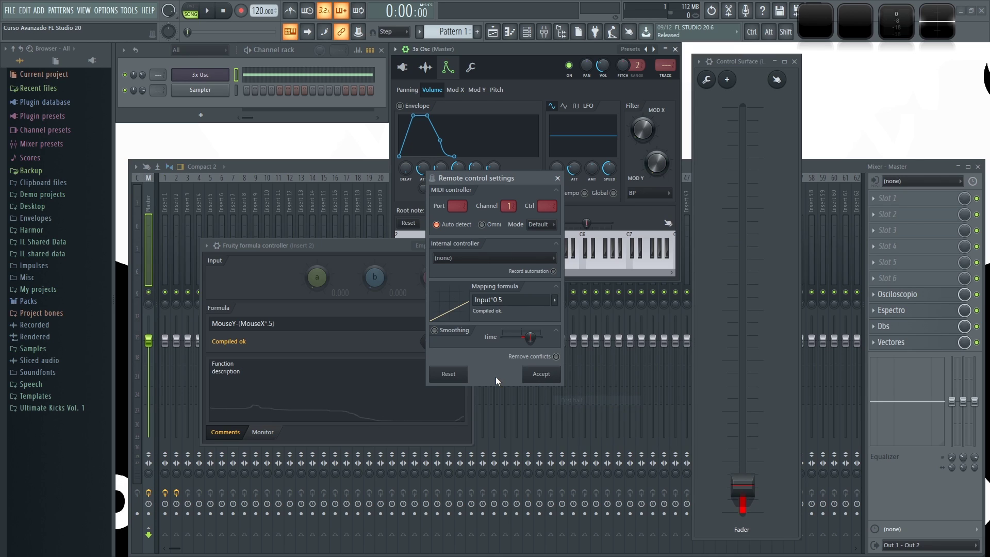
left_click(540, 373)
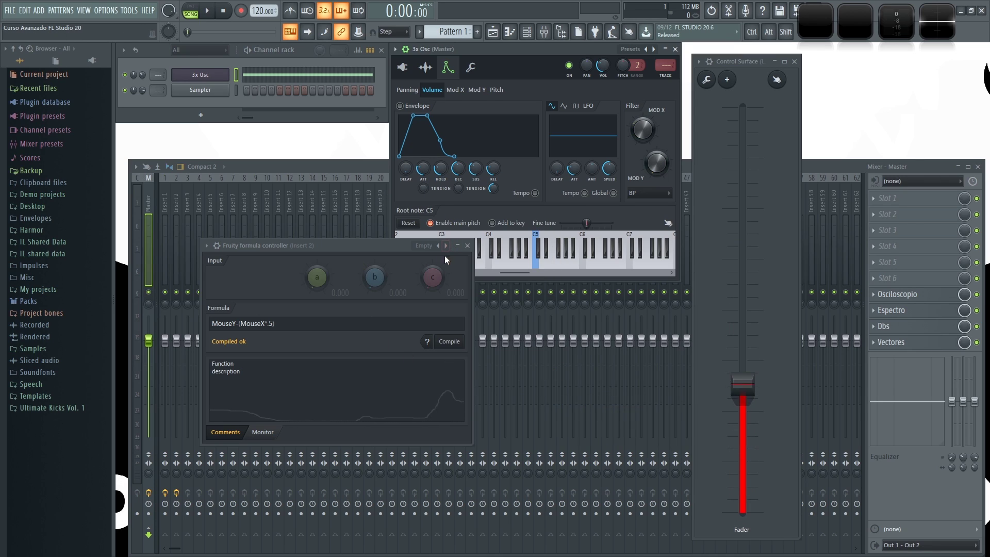
Step: Play the pattern while moving the mouse to hear how the formula modulates the 3x Osc filter, and stop playback
key("space")
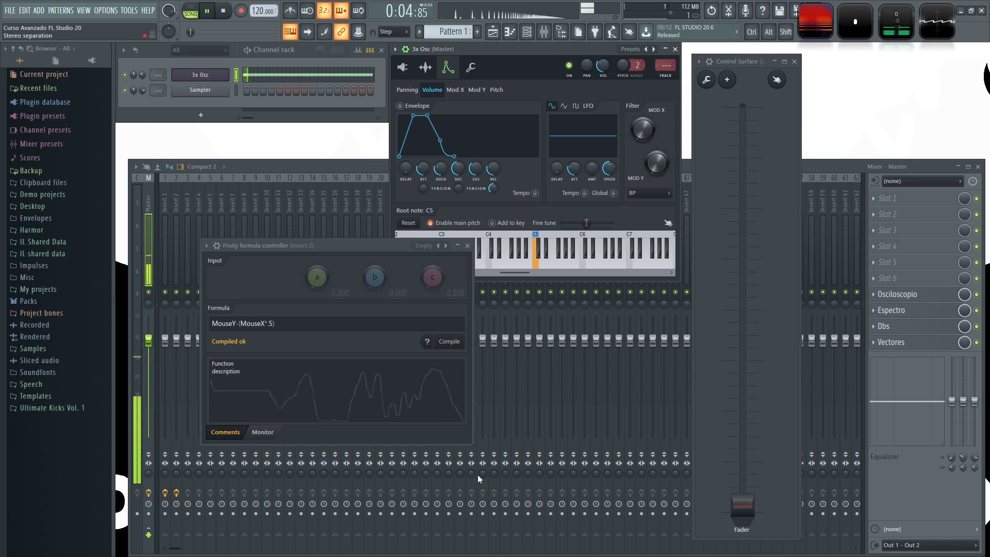
key("space")
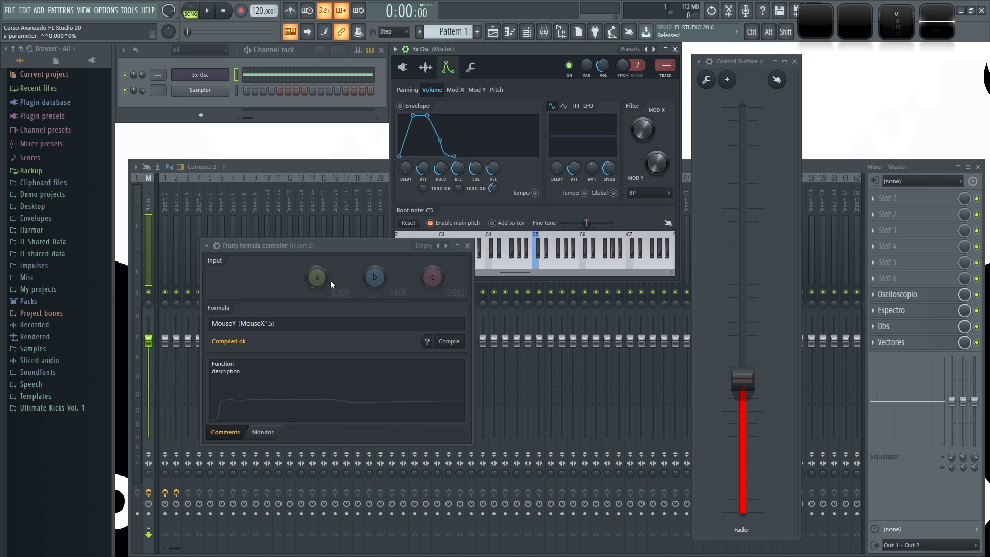
Step: Add input knob a to the controller's formula so that it reads MouseY-(MouseX*.5)+a
left_click(282, 324)
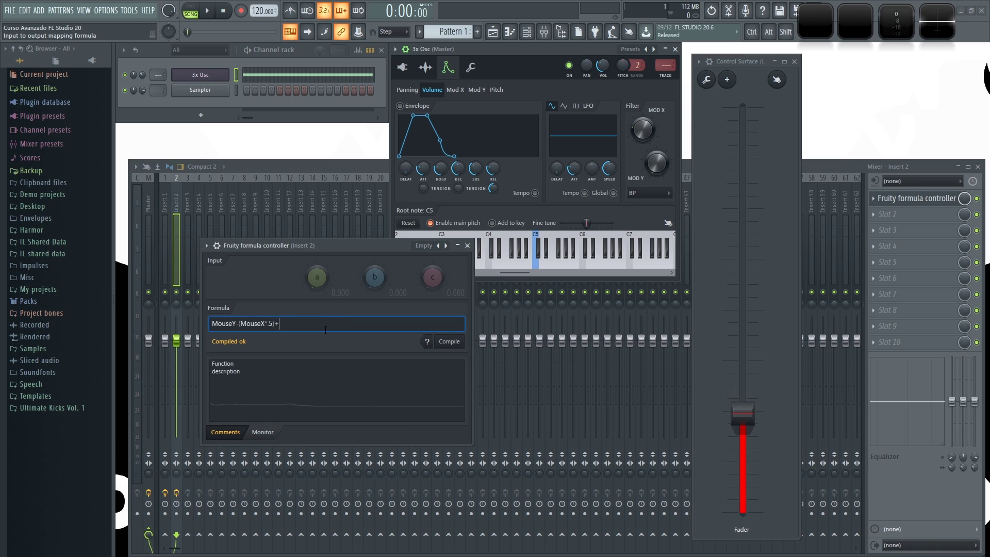
type("+a")
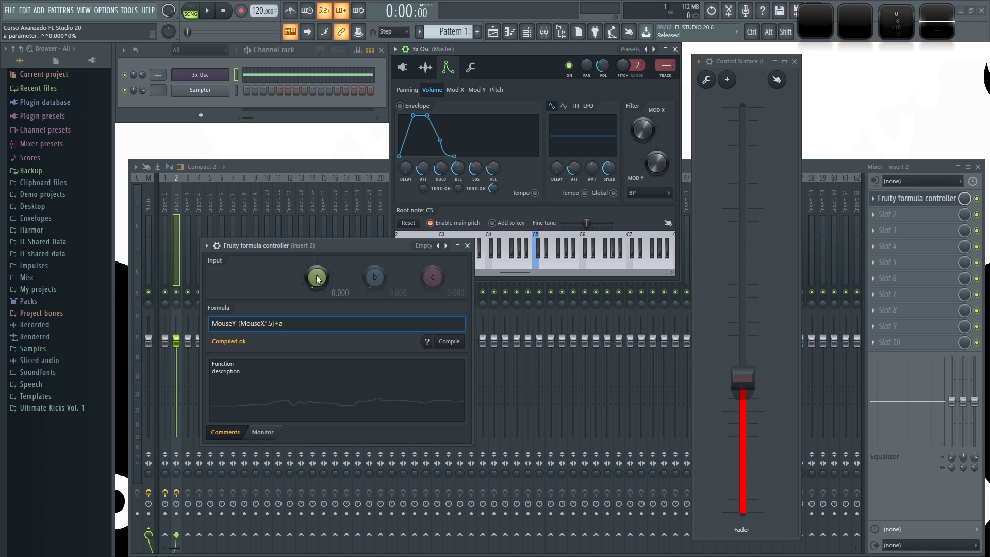
Step: Play the pattern while raising input knob a of the formula controller to about 0.55, and stop playback
left_click(382, 246)
key("space")
left_click_drag(317, 278, 317, 175)
key("space")
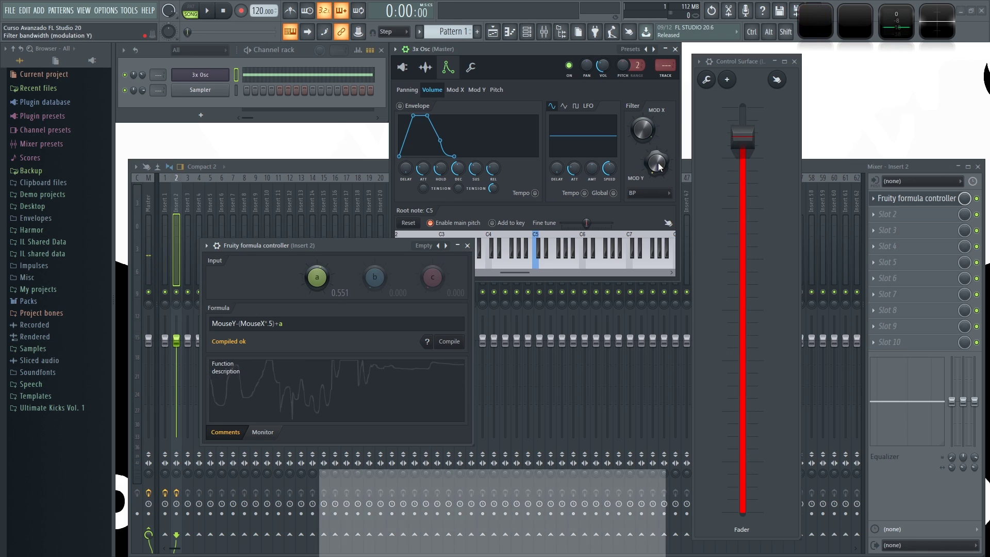
Step: Load the 3 steps LFO preset in the Fruity Formula Controller and shift its window slightly away from the browser
right_click(447, 246)
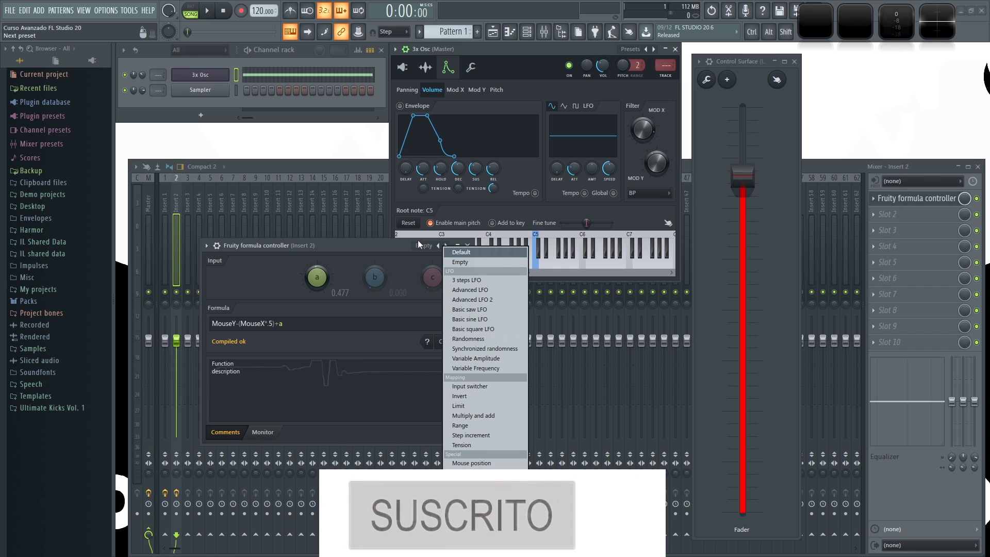
left_click(483, 281)
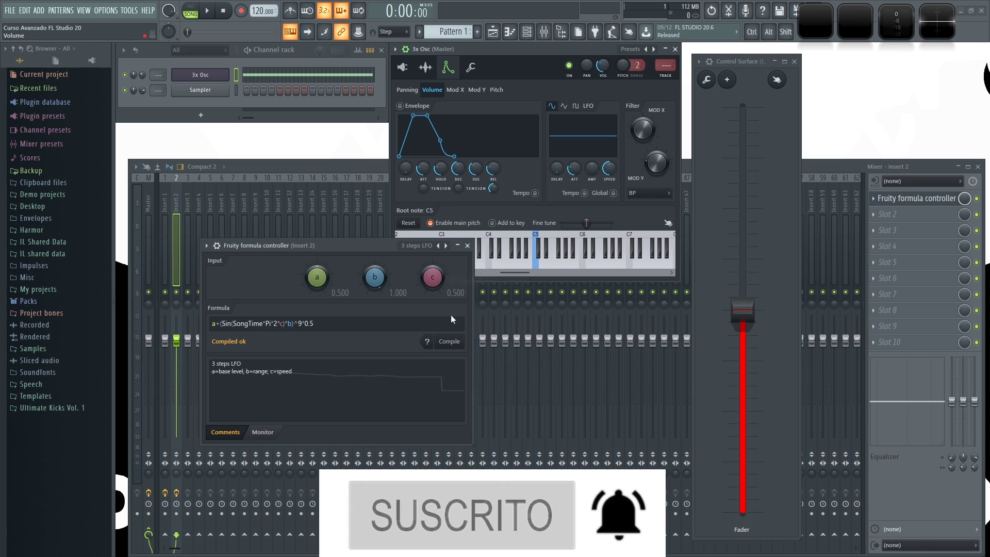
left_click_drag(350, 249, 366, 249)
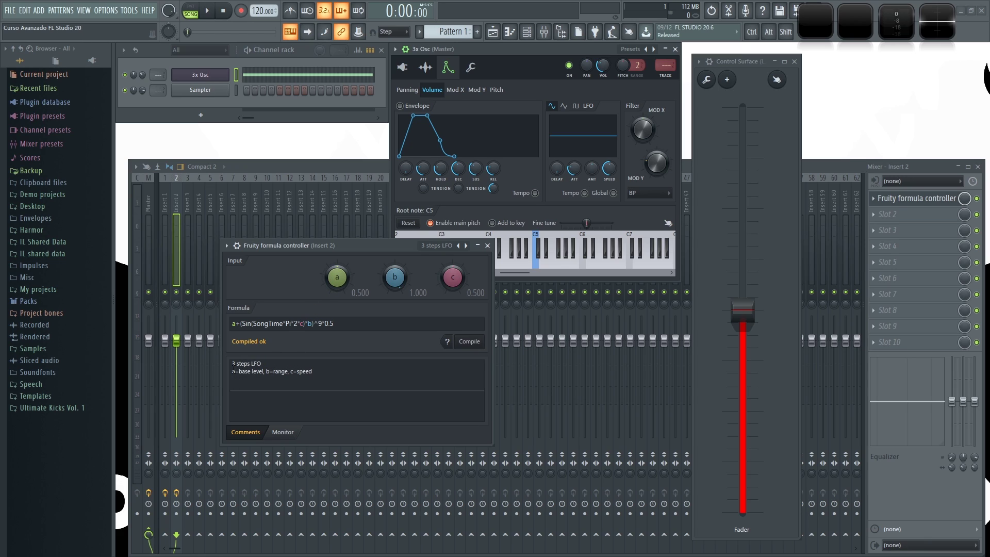
Step: Play the pattern while adjusting input knobs a and b, leaving a at 0.297 and b at 0.578, and stop playback
key("space")
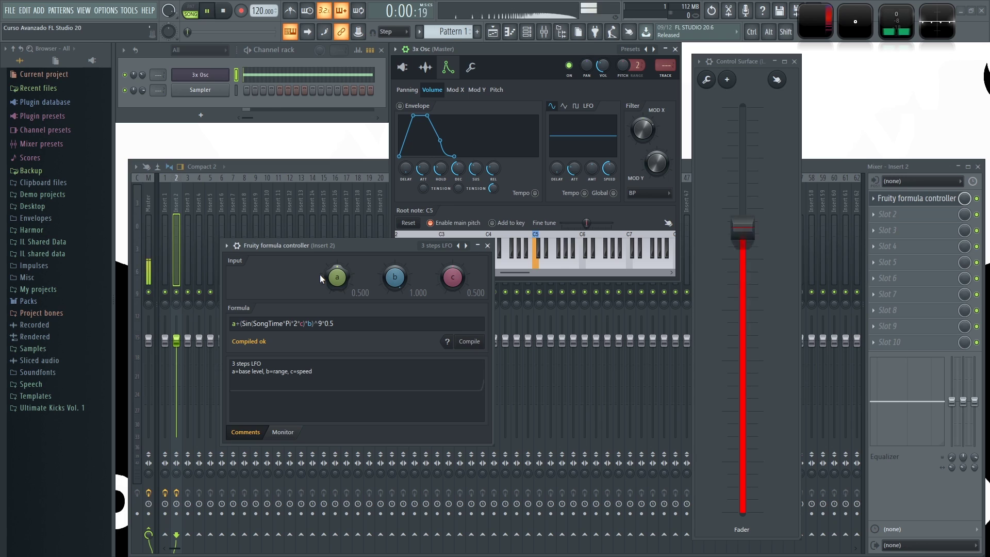
left_click_drag(334, 276, 334, 299)
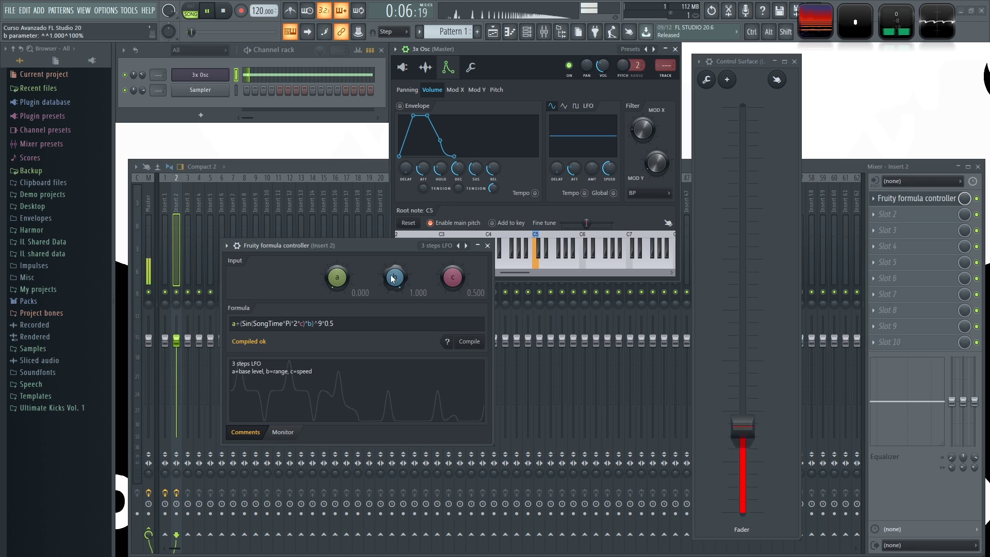
left_click_drag(395, 277, 395, 307)
left_click_drag(342, 277, 342, 268)
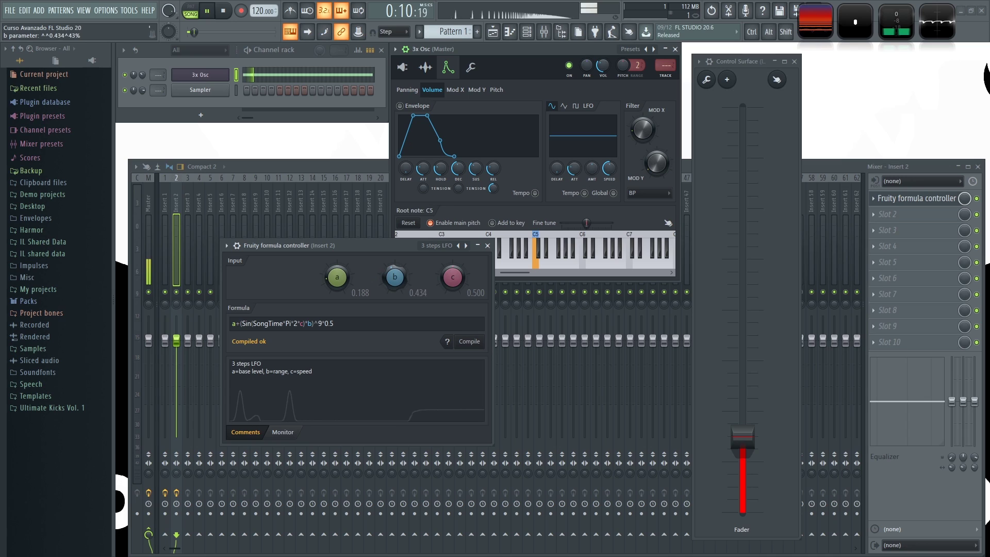
left_click_drag(339, 279, 339, 274)
left_click_drag(399, 283, 399, 283)
key("space")
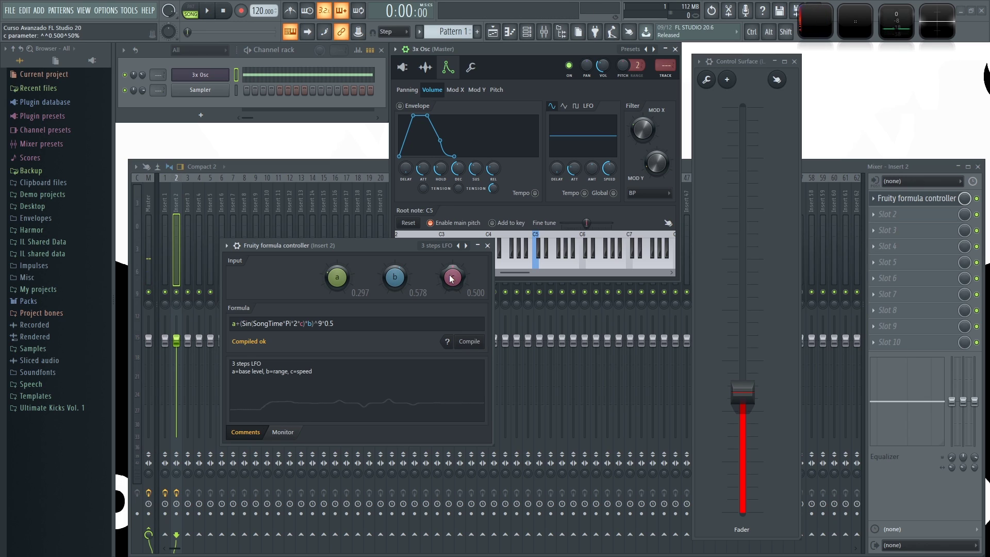
Step: Play the pattern while lowering speed knob c to 0.000, stop playback, and lower base level knob a to 0.000
key("space")
left_click_drag(452, 283, 452, 310)
key("space")
left_click_drag(349, 280, 342, 276)
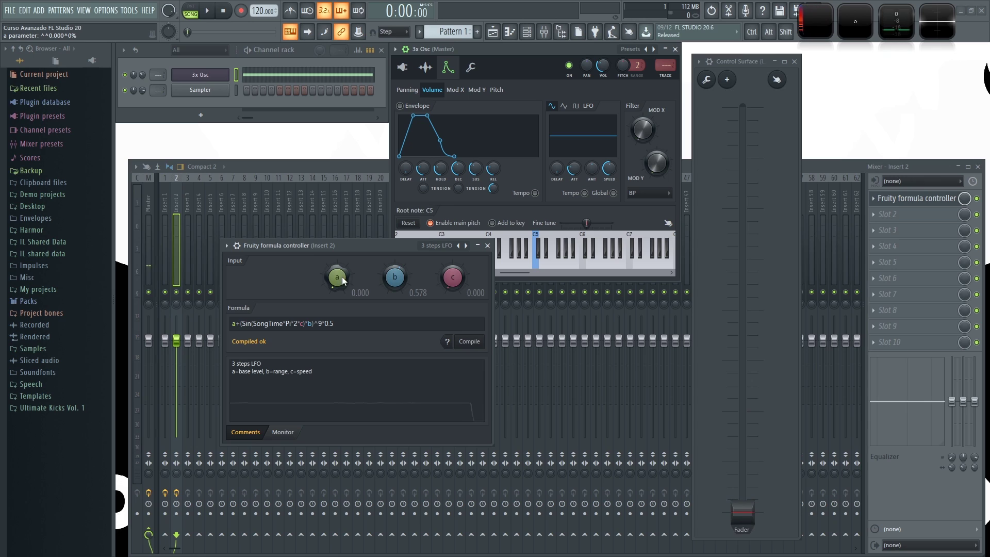
Step: Reset input knobs a, b and c to their default value of 0.500
left_click(334, 279, "alt")
left_click(386, 274, "alt")
left_click(455, 282, "alt")
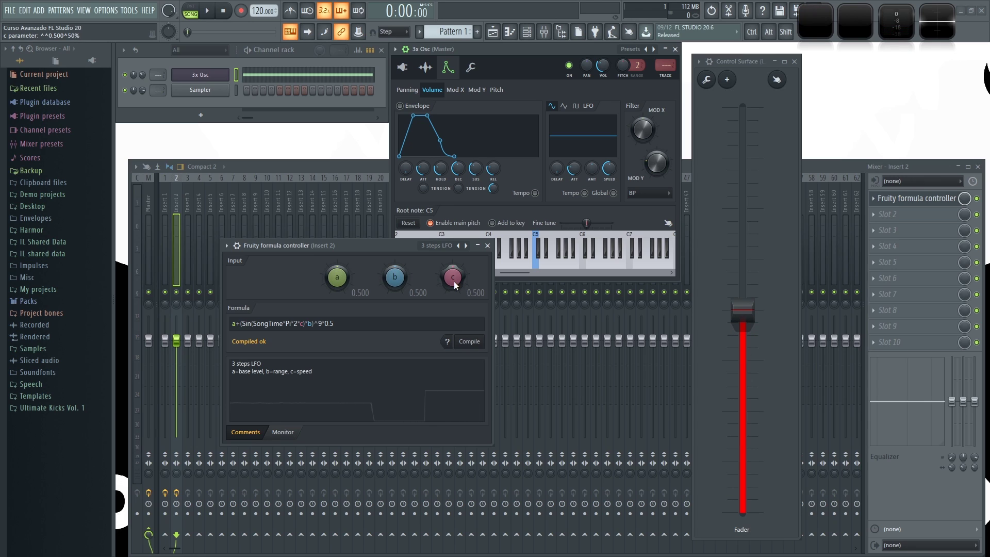
Step: Play the pattern, raise range knob b and speed knob c to 1.000, and stop playback
key("space")
left_click_drag(394, 282, 397, 273)
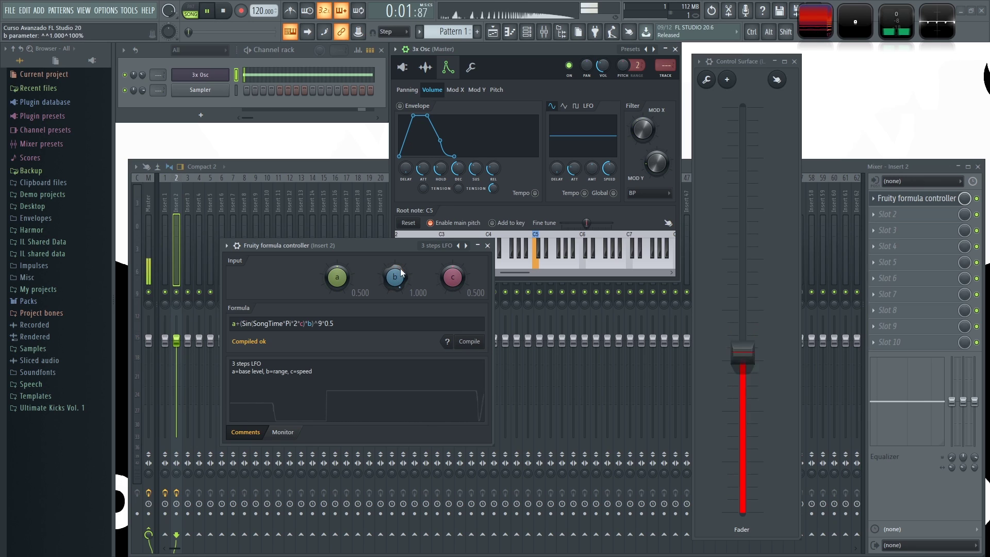
left_click_drag(458, 280, 458, 278)
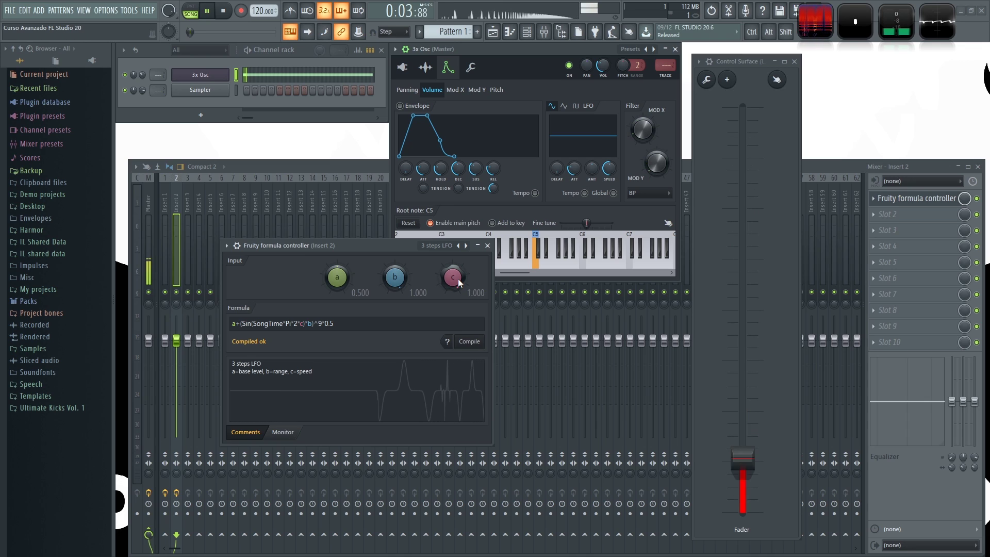
key("space")
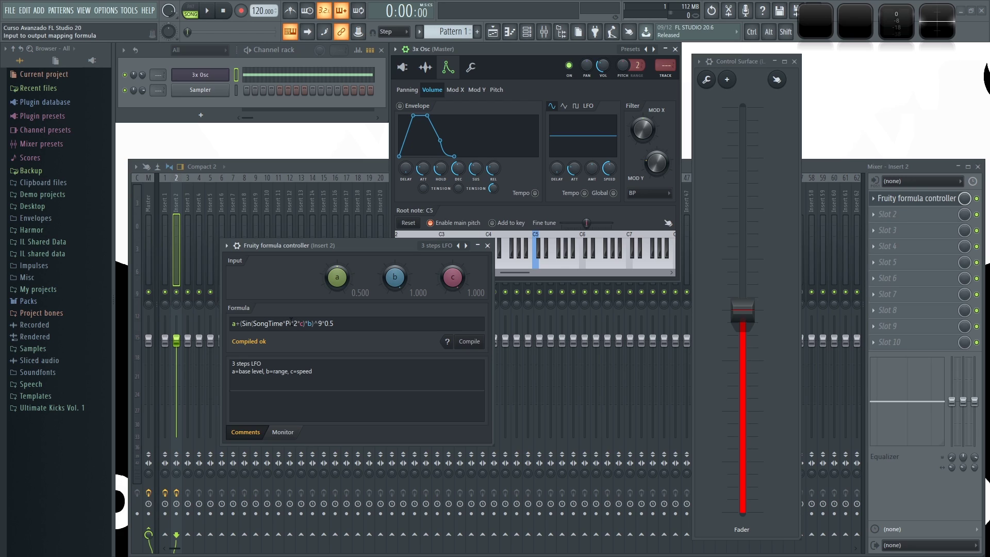
Step: Examine the formula's SongTime term, play the pattern while varying speed knob c, and stop playback
left_click_drag(254, 323, 260, 323)
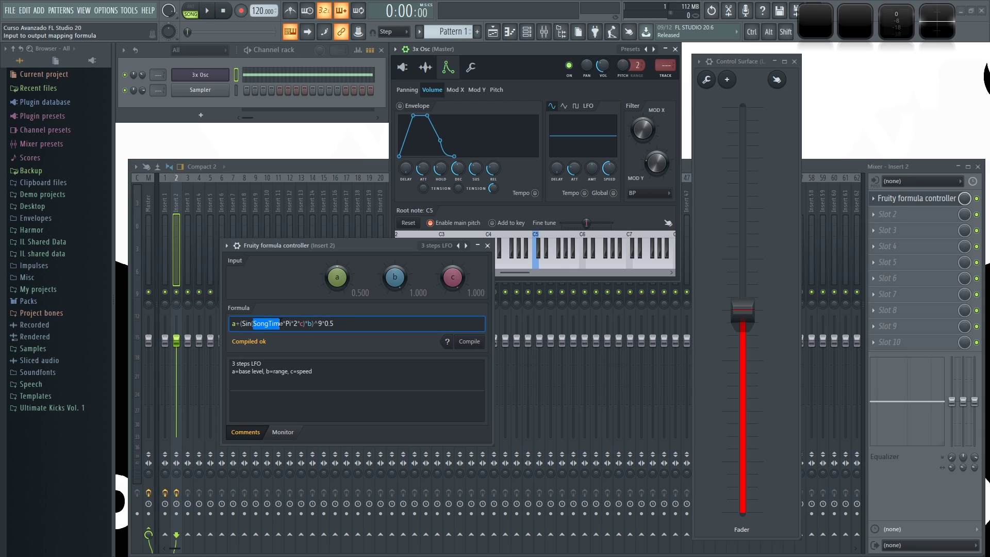
left_click(293, 323)
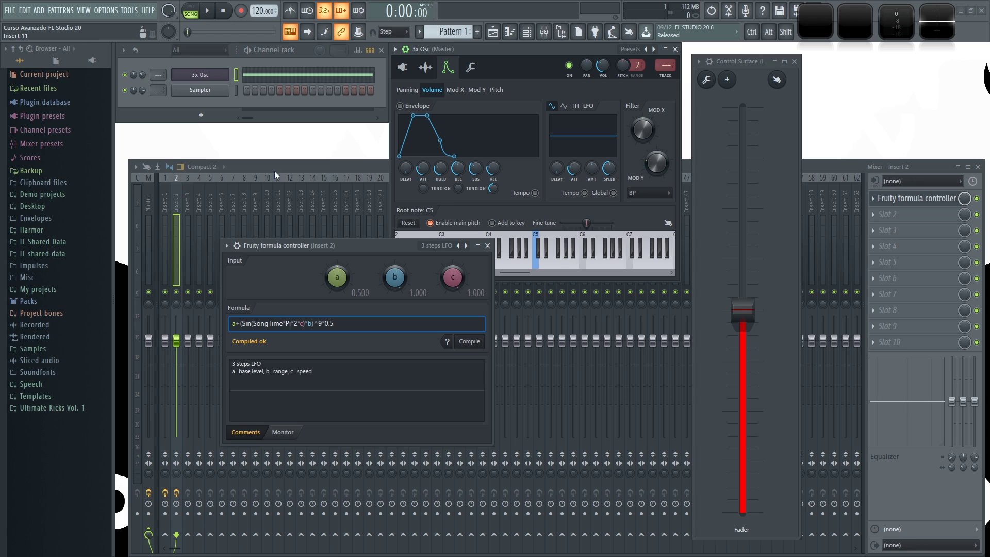
key("BackSpace")
left_click(209, 14)
mouse_move(452, 277)
left_mouse_down()
mouse_move(453, 336)
mouse_move(453, 277)
left_mouse_up()
key("space")
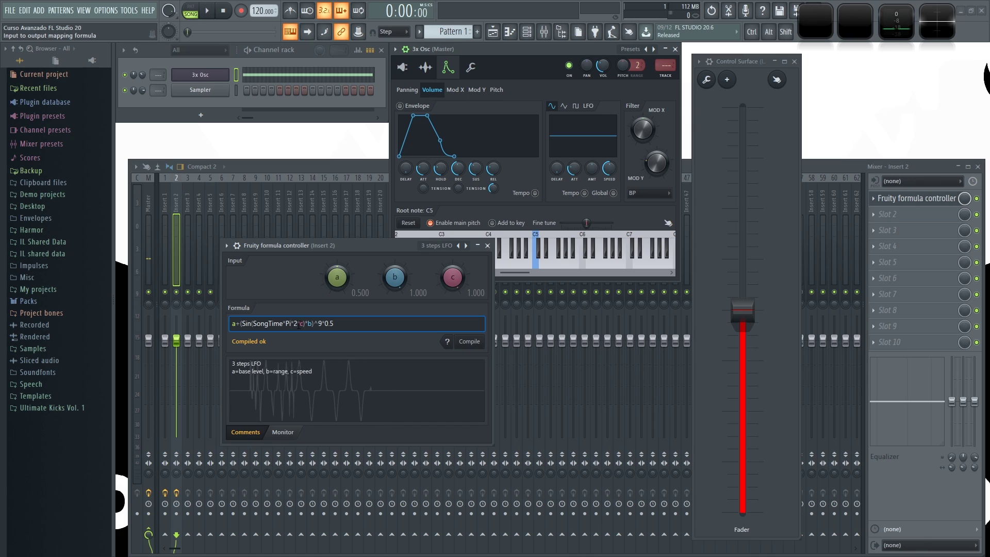
Step: Change the formula's speed multiplier from 2 to 8 and play the pattern while varying knob c, stopping with c at 1.000
left_click(299, 324)
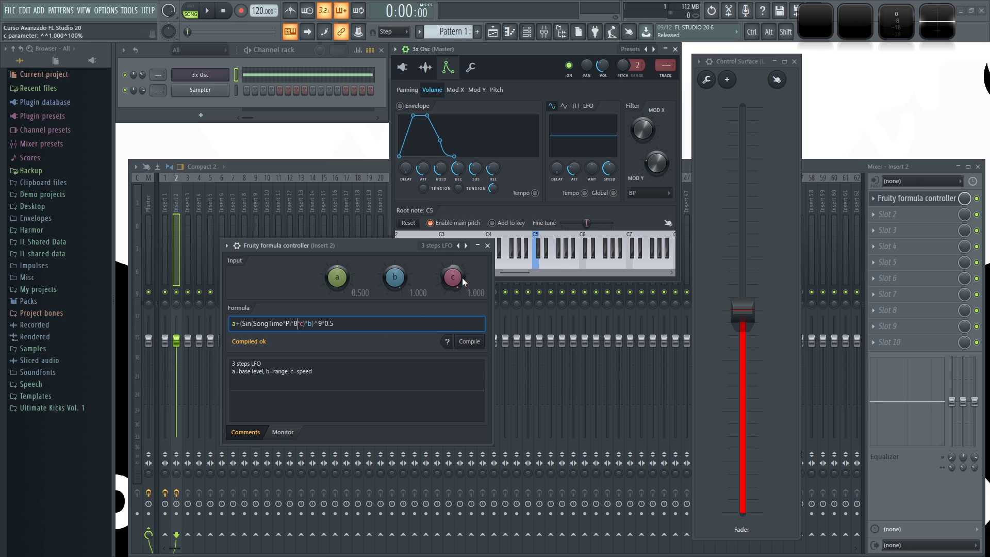
left_click(218, 11)
mouse_move(451, 279)
left_mouse_down()
mouse_move(450, 295)
mouse_move(452, 273)
left_mouse_up()
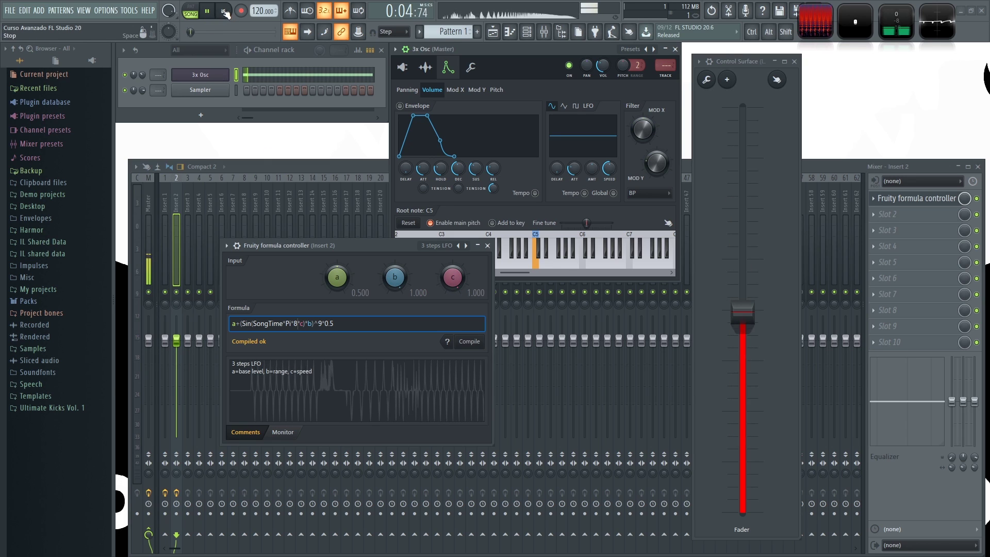
key("space")
Step: Set the multiplier after Pi in the formula to 20 and compile the formula
key("BackSpace")
type("20")
left_click(470, 342)
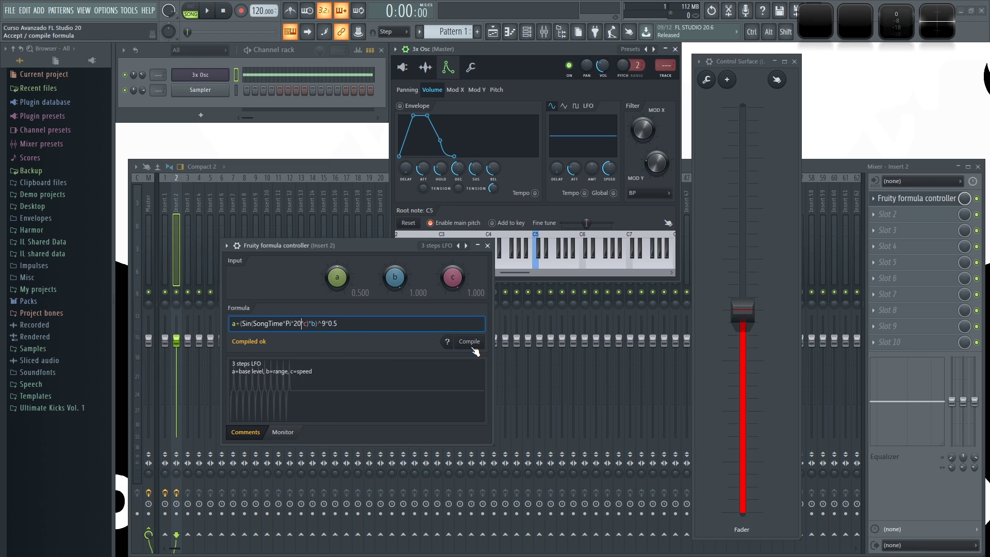
Step: Play the pattern while sweeping speed knob c, bring it down to 0.000, and stop playback
key("space")
left_click_drag(447, 279, 454, 245)
scroll(454, 279, "down", 8)
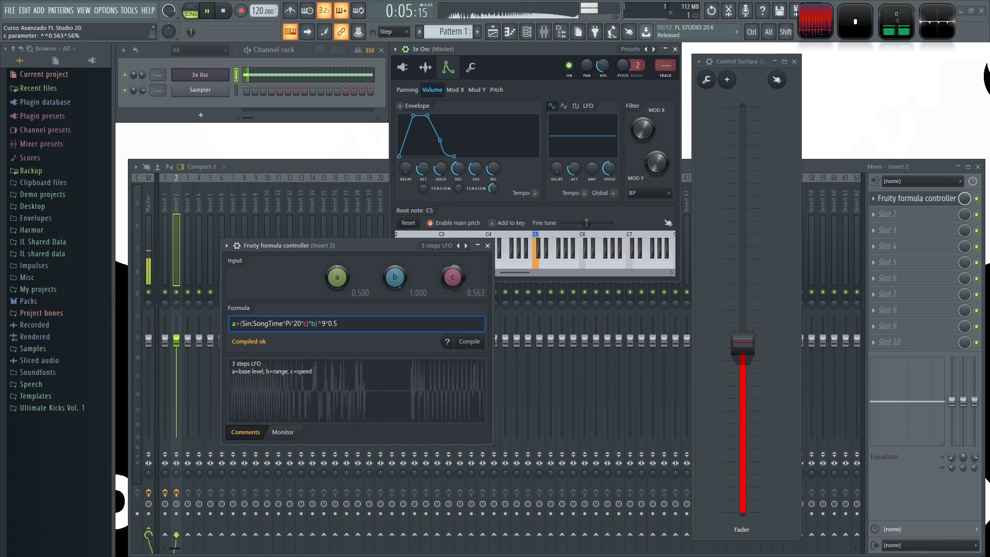
mouse_move(454, 279)
left_mouse_down()
mouse_move(452, 255)
mouse_move(452, 298)
left_mouse_up()
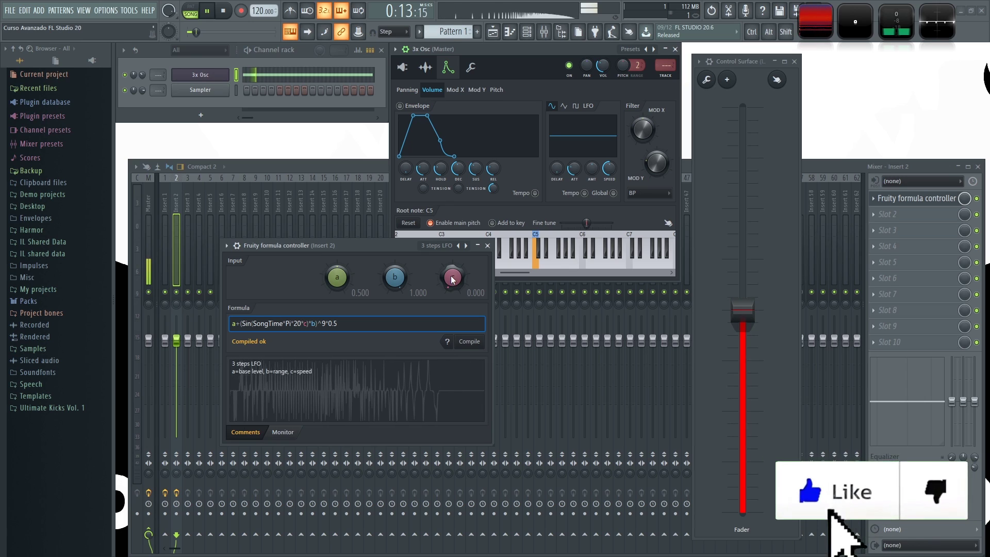
left_click(223, 11)
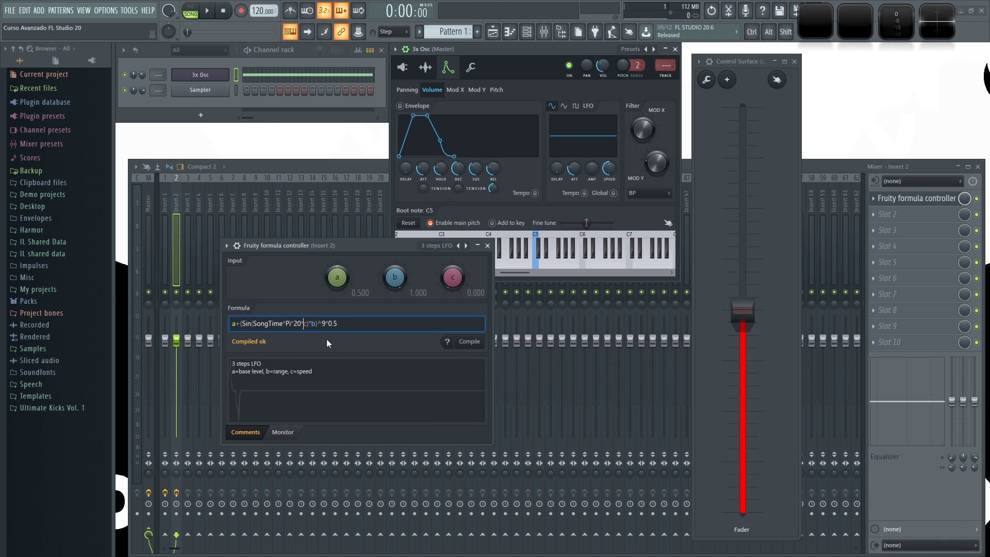
Step: Replace c in the formula with MouseX, play the pattern while moving the mouse, and stop playback
key("BackSpace")
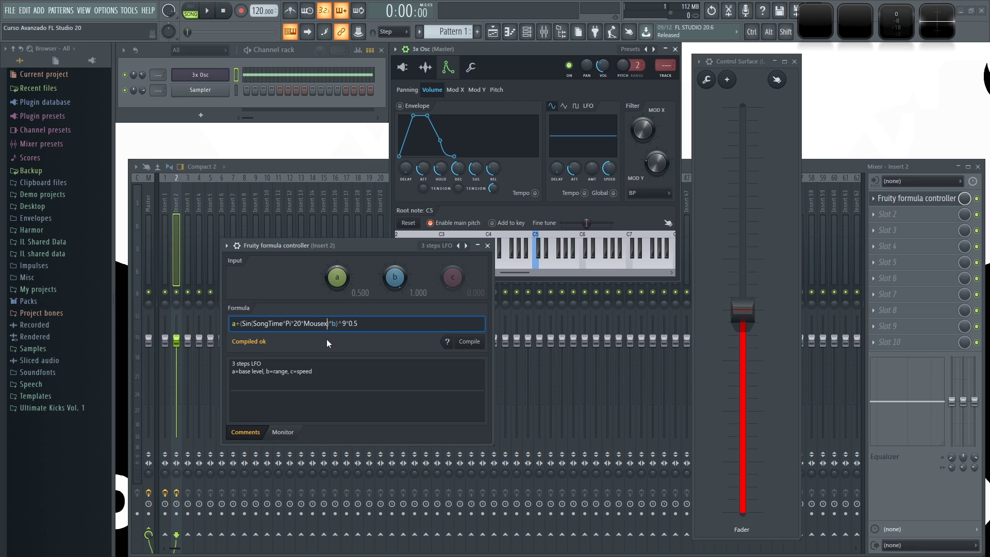
type("MouseX")
key("space")
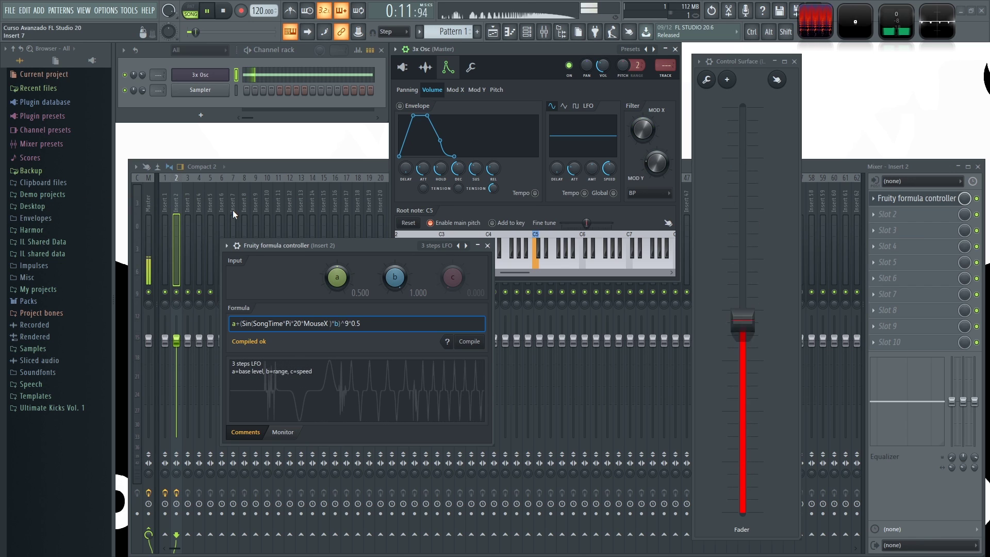
key("space")
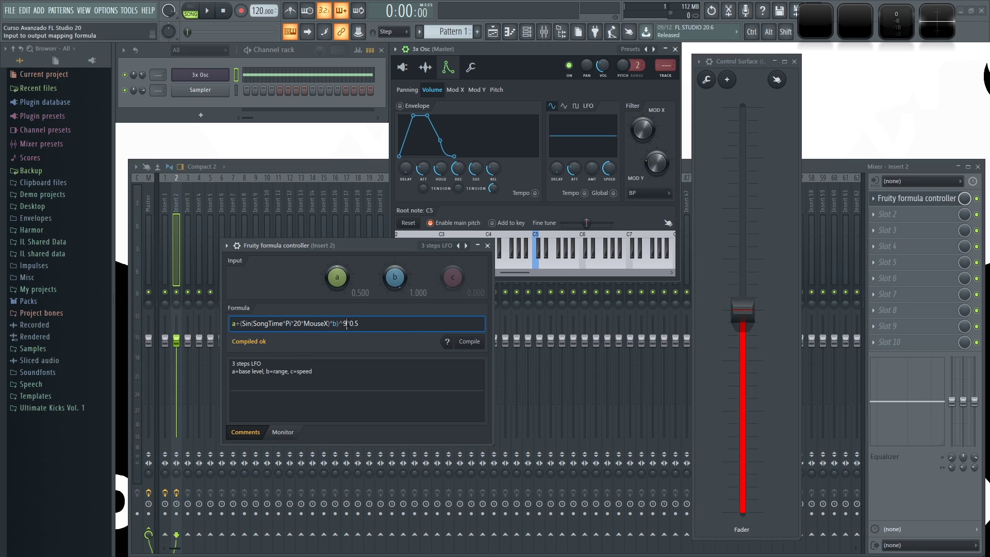
Step: Review the formula's Sin(SongTime*Pi*20*MouseX) part and play the pattern while varying range knob b, stopping with b at 0.816
left_click_drag(321, 323, 266, 324)
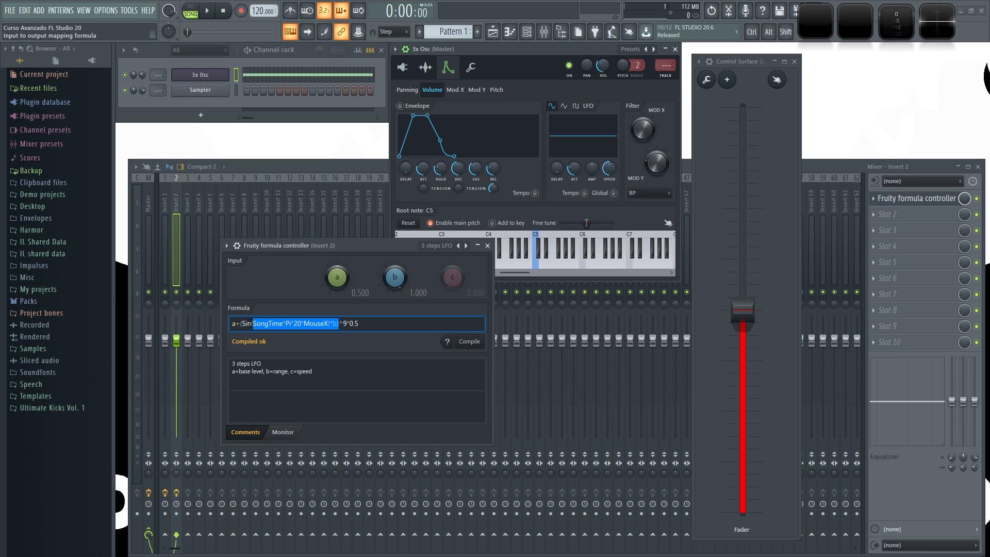
left_click(329, 324)
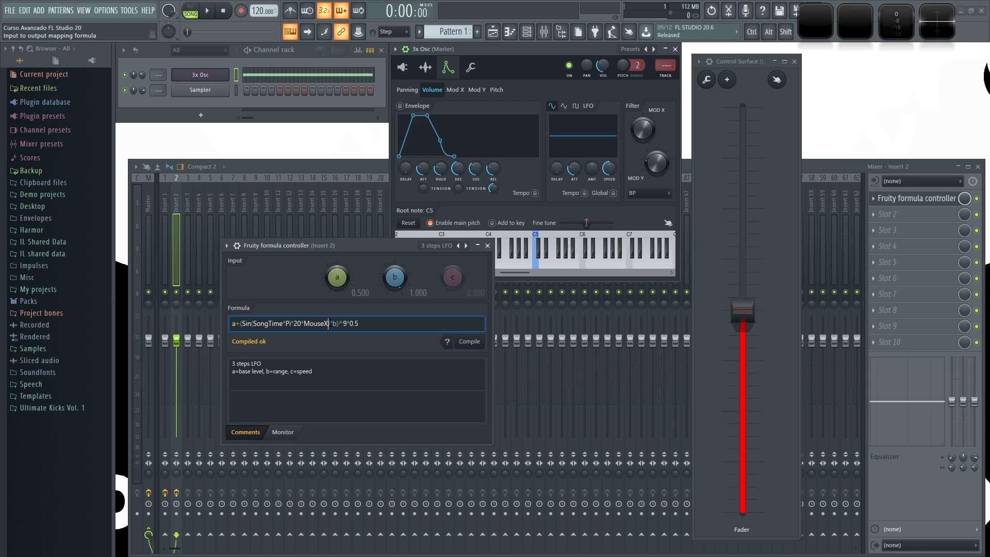
left_click_drag(329, 323, 262, 324)
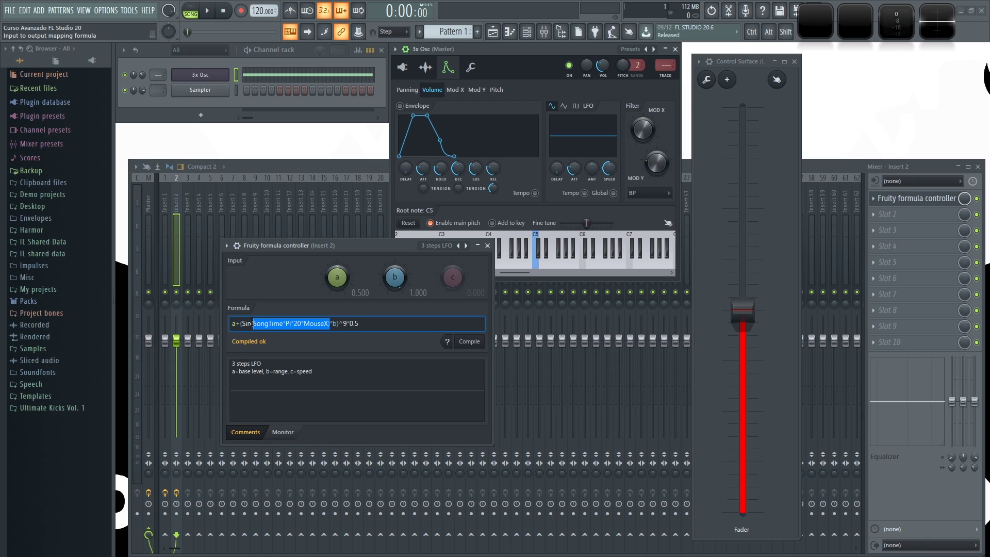
left_click_drag(241, 324, 247, 323)
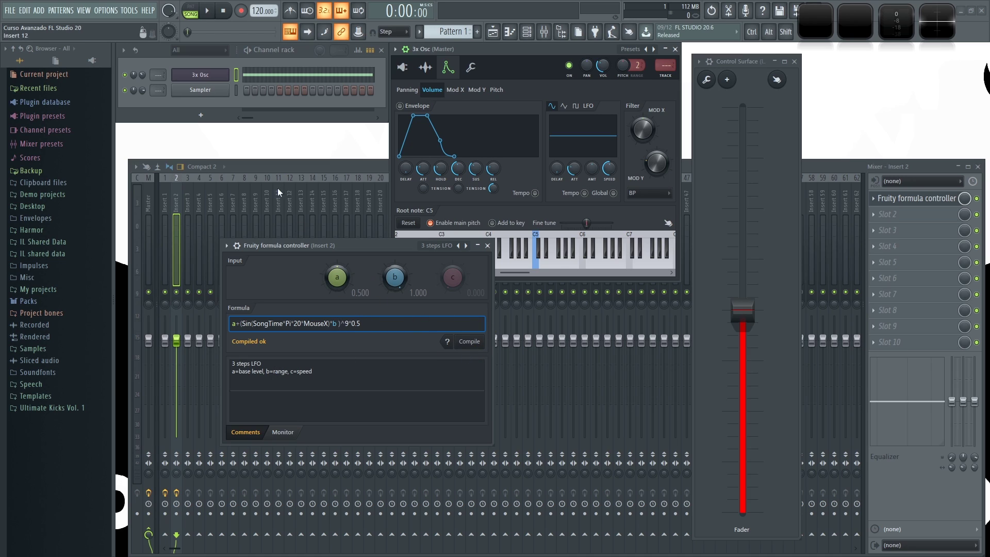
left_click(208, 16)
key("BackSpace")
mouse_move(396, 278)
left_mouse_down()
mouse_move(396, 312)
mouse_move(396, 297)
left_mouse_up()
left_click(223, 12)
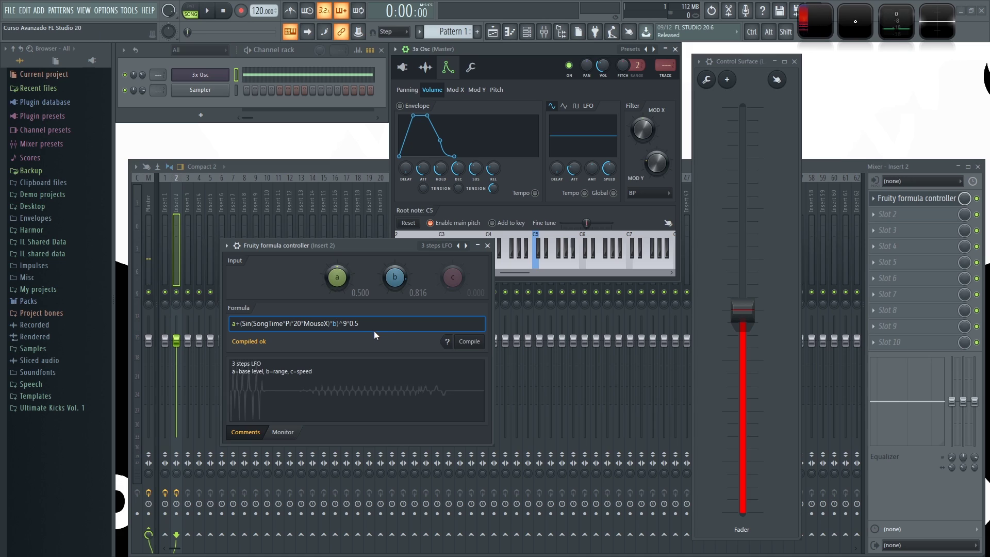
Step: Replace b in the formula with MouseY so that the mouse's vertical position controls the range
key("BackSpace")
type("Mouse")
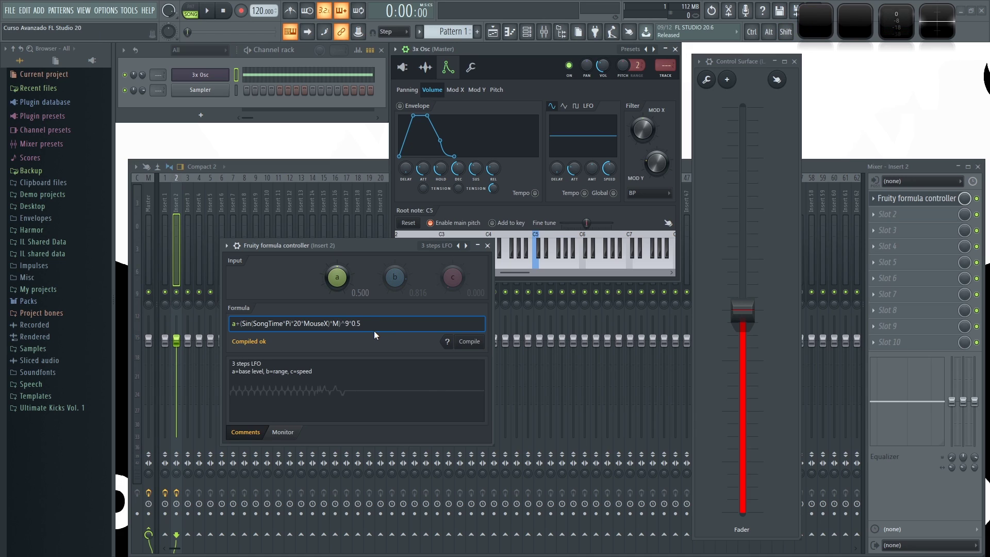
type("Y")
Step: Change the formula's exponent from 9 to 1 and play the pattern while moving the mouse
left_click_drag(360, 323, 248, 323)
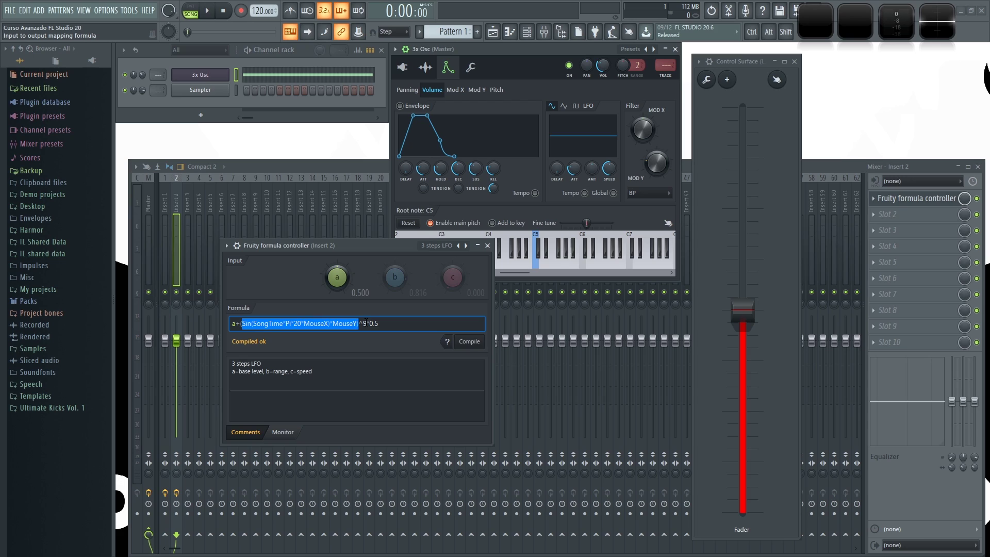
left_click_drag(359, 323, 366, 323)
left_click(369, 324)
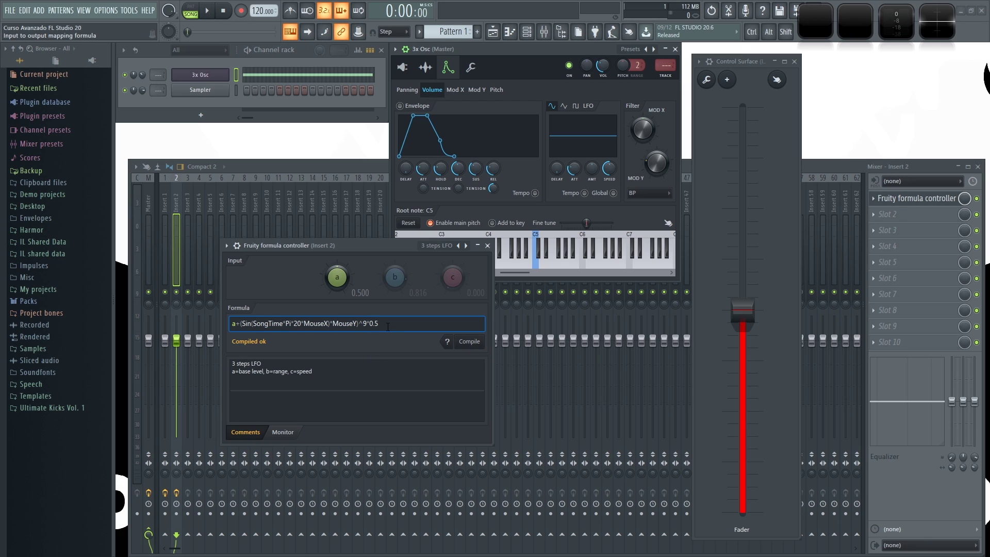
double_click(235, 324)
left_click(388, 322)
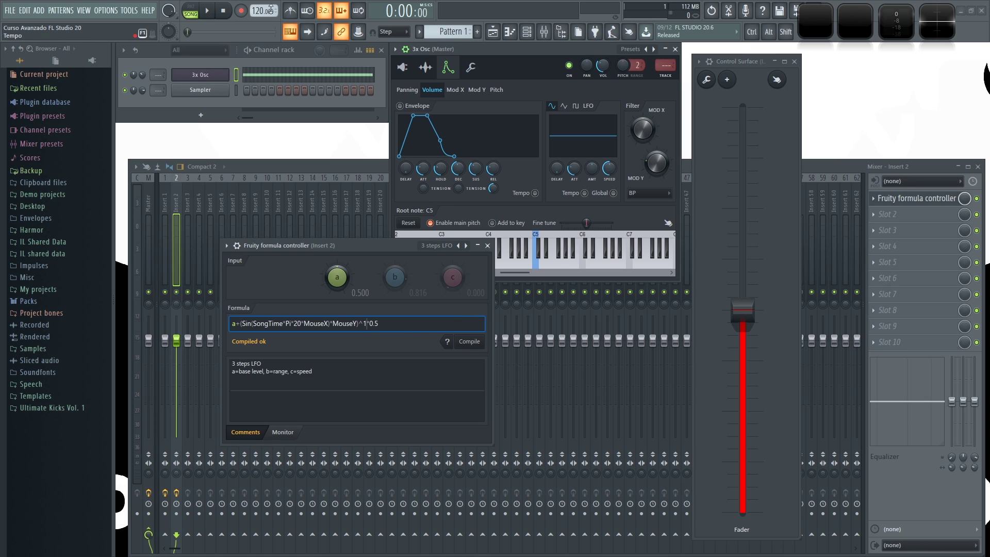
key("space")
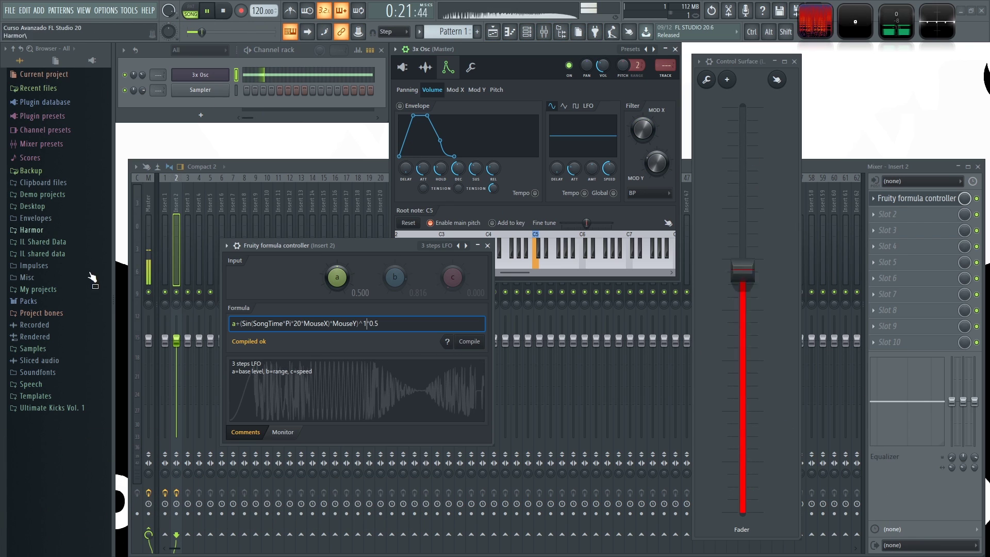
Step: Stop playback and set the 3x Osc pitch knob range to 48 semitones
key("space")
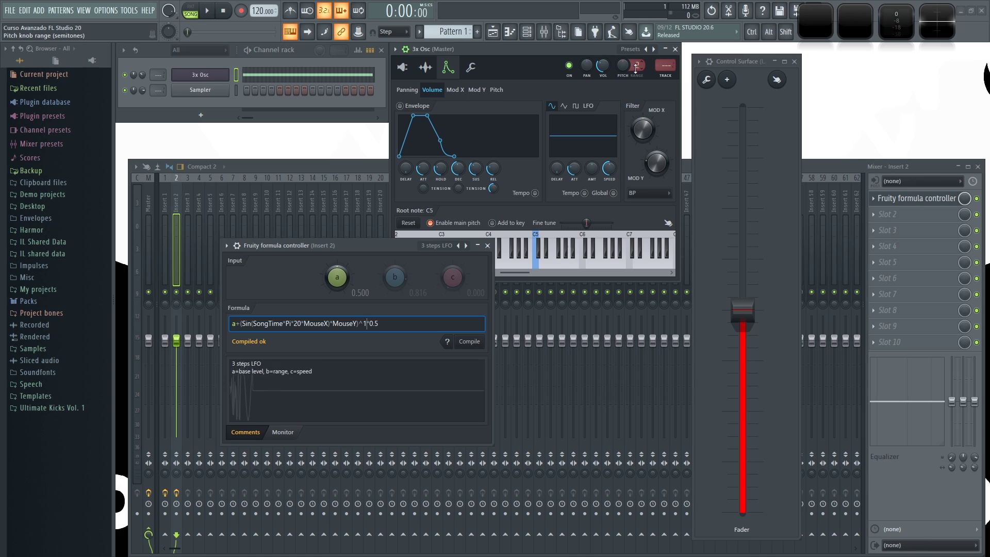
left_click_drag(636, 67, 636, 65)
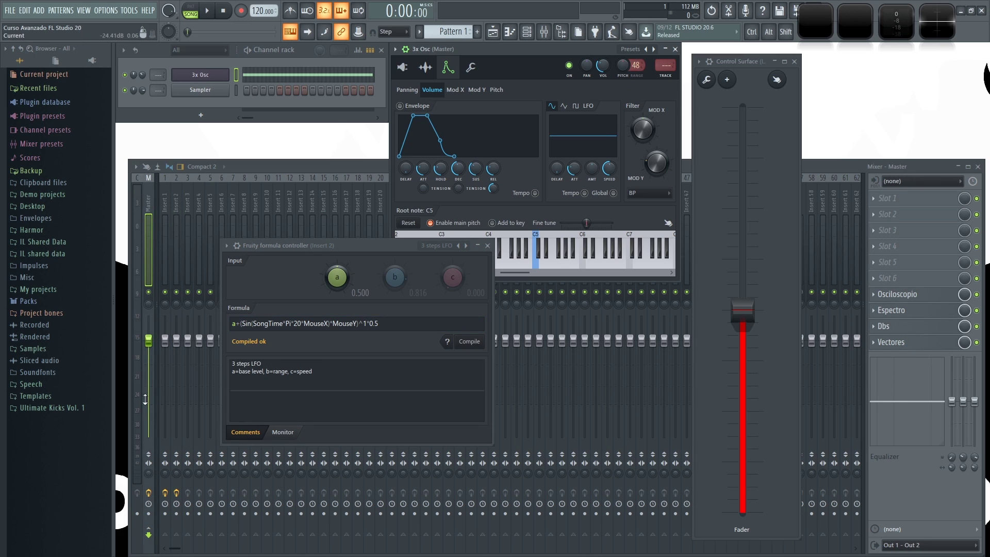
Step: Link the 3x Osc pitch knob to Formula ctrl - Out, play the pattern while moving the mouse, and stop playback
right_click(624, 67)
left_click(658, 149)
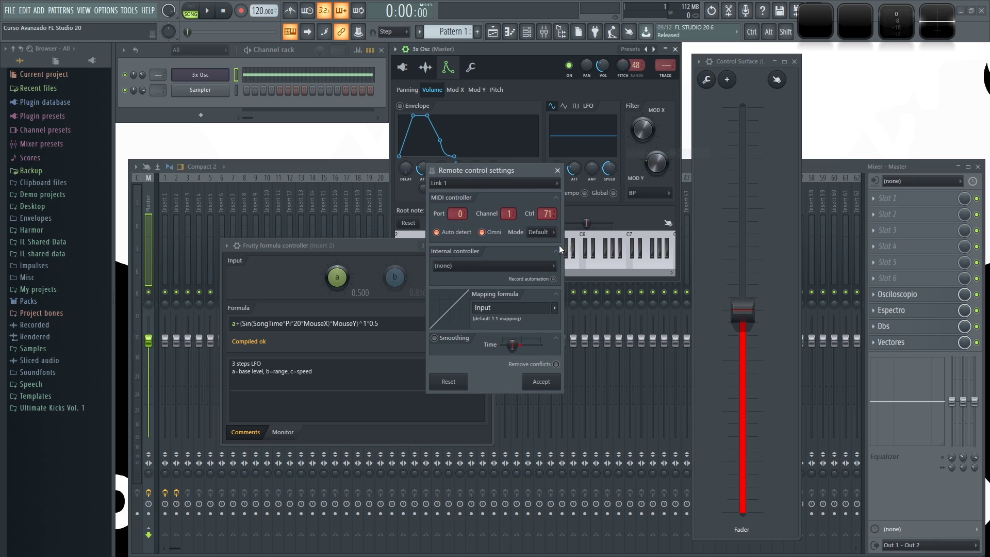
left_click(540, 266)
left_click(485, 320)
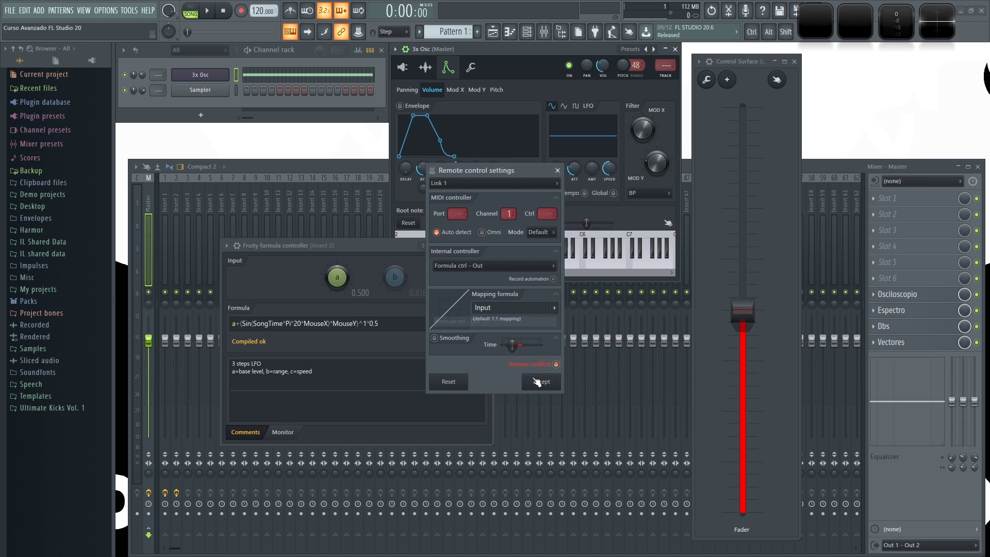
left_click(536, 382)
key("space")
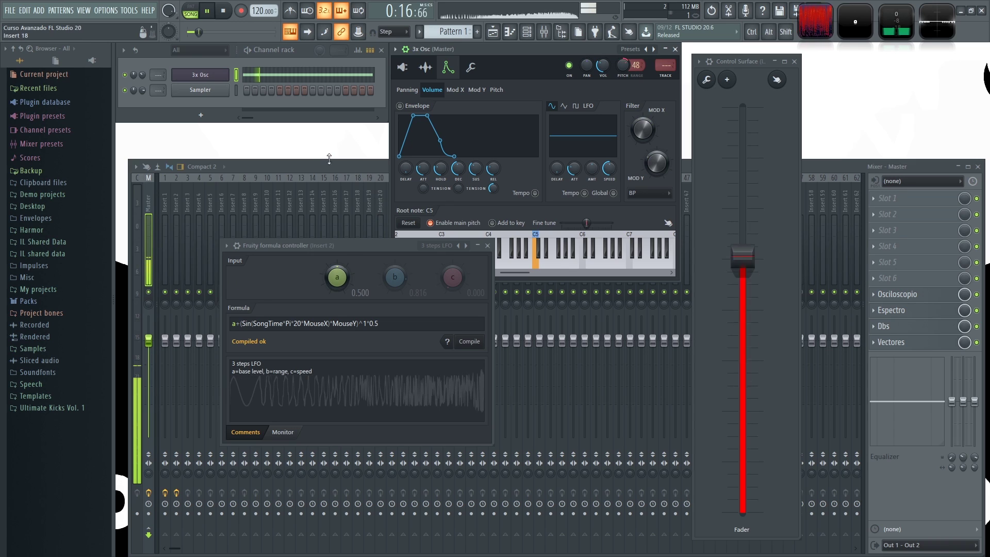
key("space")
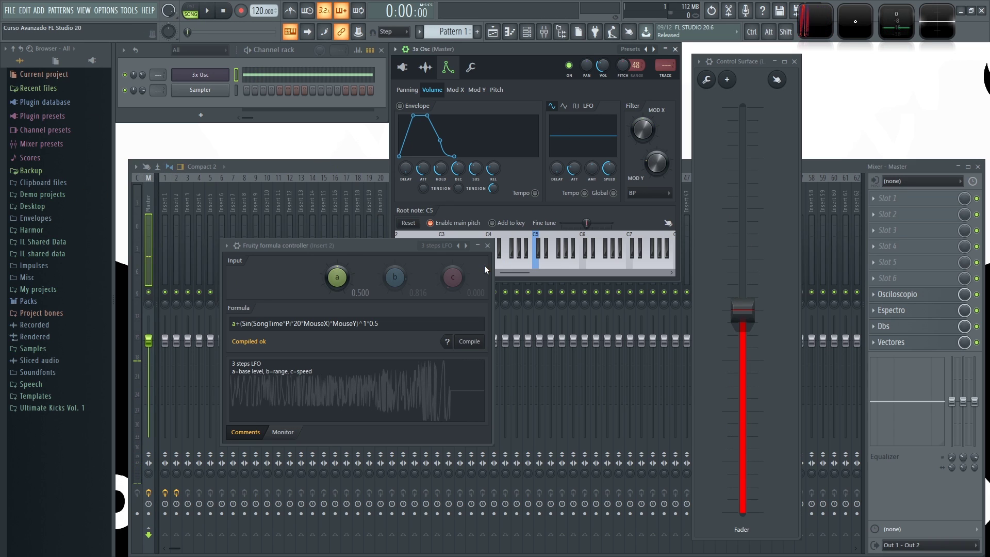
Step: Load the Randomness preset in Fruity Formula Controller, play the pattern briefly, and stop playback
right_click(458, 246)
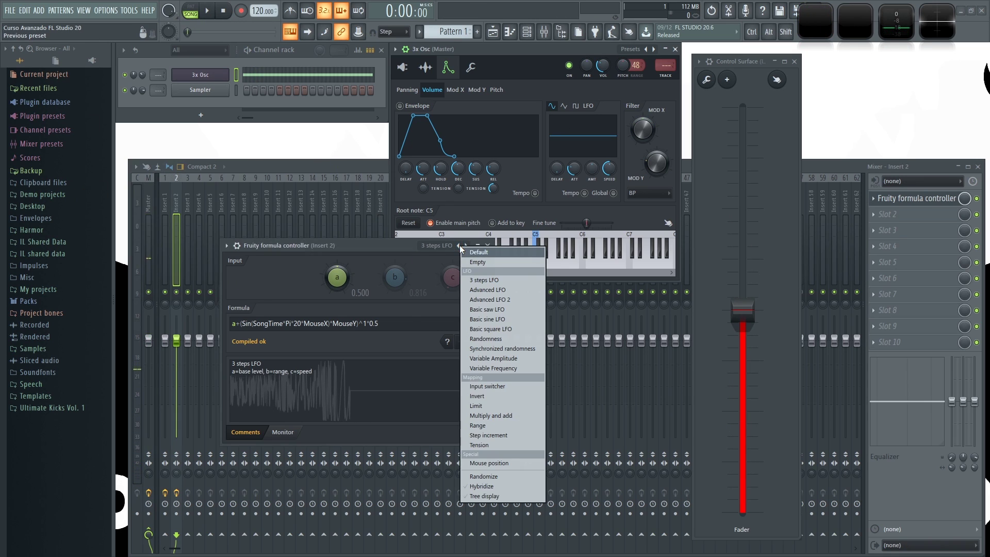
left_click(506, 338)
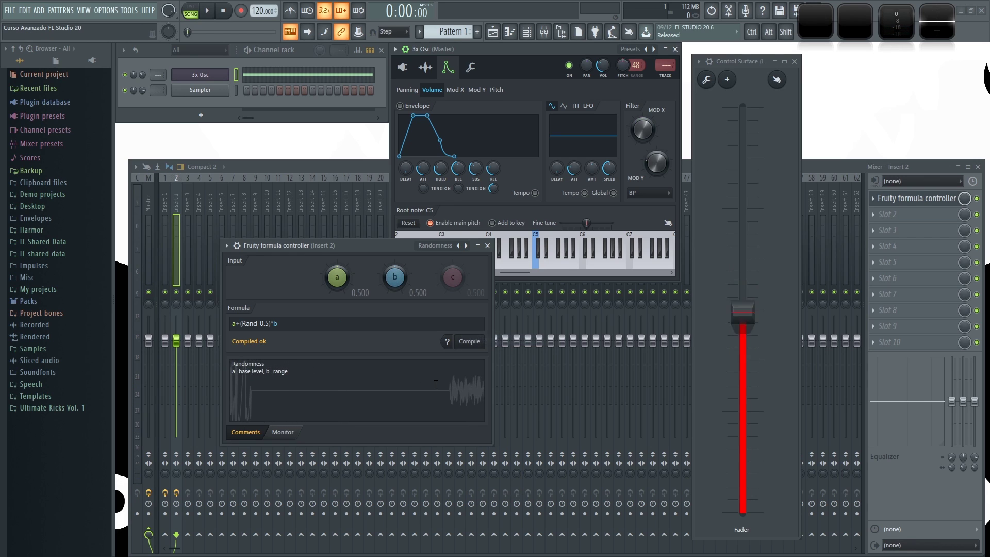
key("space")
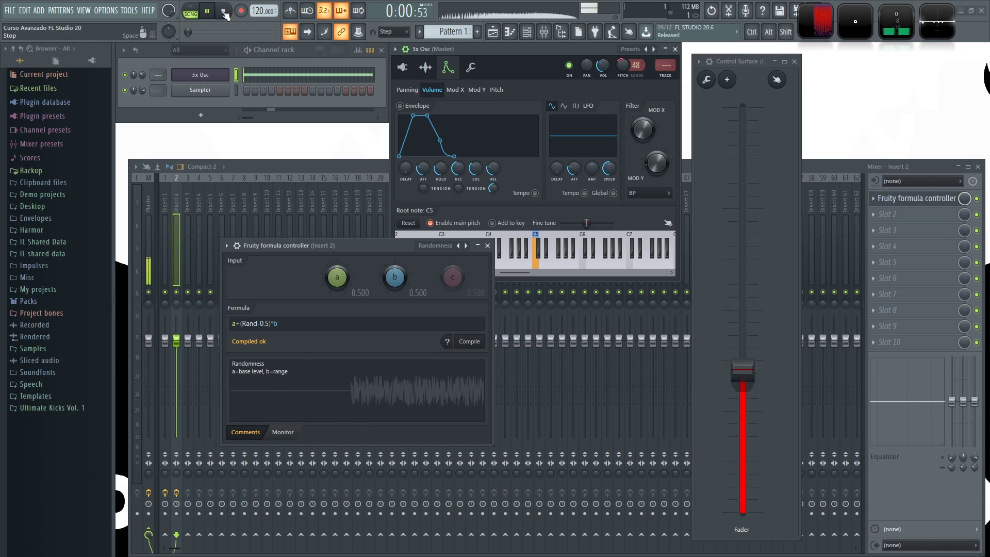
left_click(224, 11)
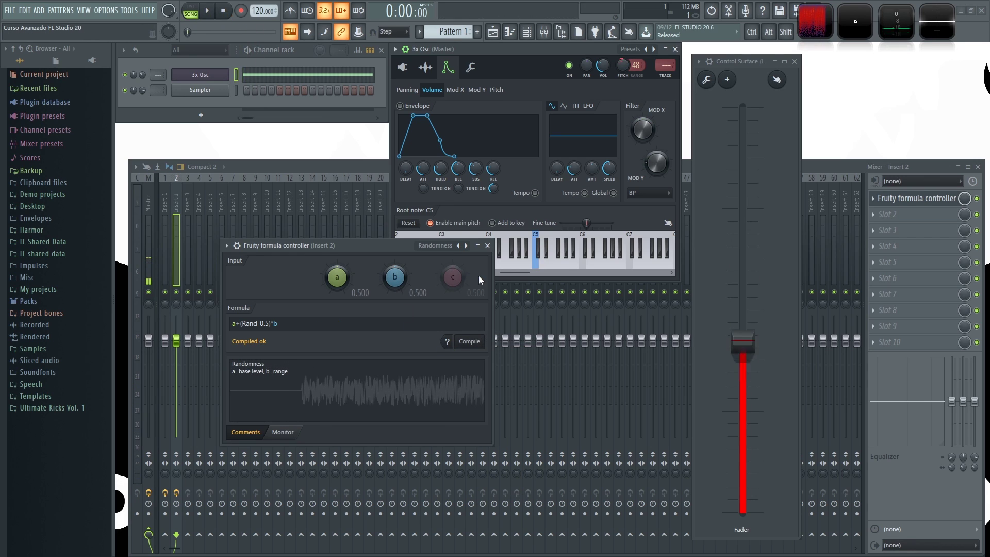
Step: Load the Input switcher preset in Fruity Formula Controller and try moving the control surface's fader
left_click(466, 245)
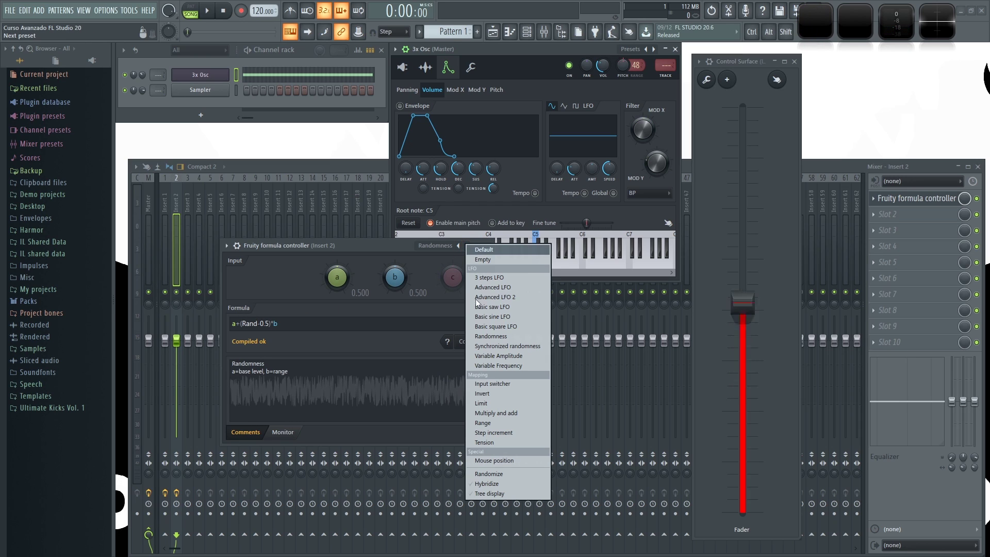
left_click(525, 386)
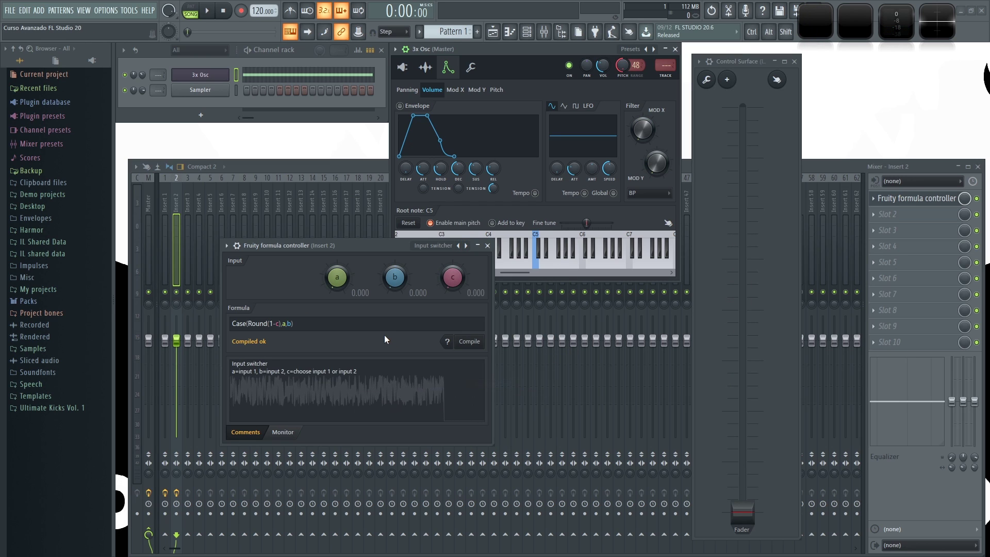
left_click_drag(742, 511, 743, 288)
Step: Set input a to 0.277 and input b to 0.797, and vary knob c to switch the fader between them
left_click_drag(446, 276, 446, 232)
mouse_move(458, 281)
left_mouse_down()
mouse_move(459, 312)
mouse_move(459, 281)
left_mouse_up()
left_click_drag(396, 277, 395, 216)
left_click_drag(344, 277, 343, 298)
mouse_move(453, 277)
left_mouse_down()
mouse_move(454, 304)
mouse_move(453, 279)
left_mouse_up()
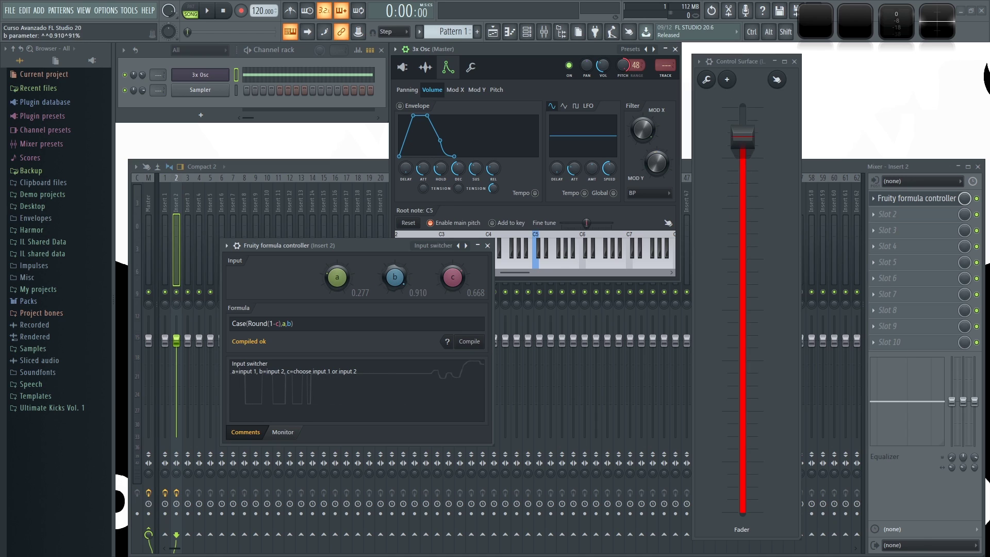
mouse_move(455, 284)
left_mouse_down()
mouse_move(455, 309)
mouse_move(453, 281)
left_mouse_up()
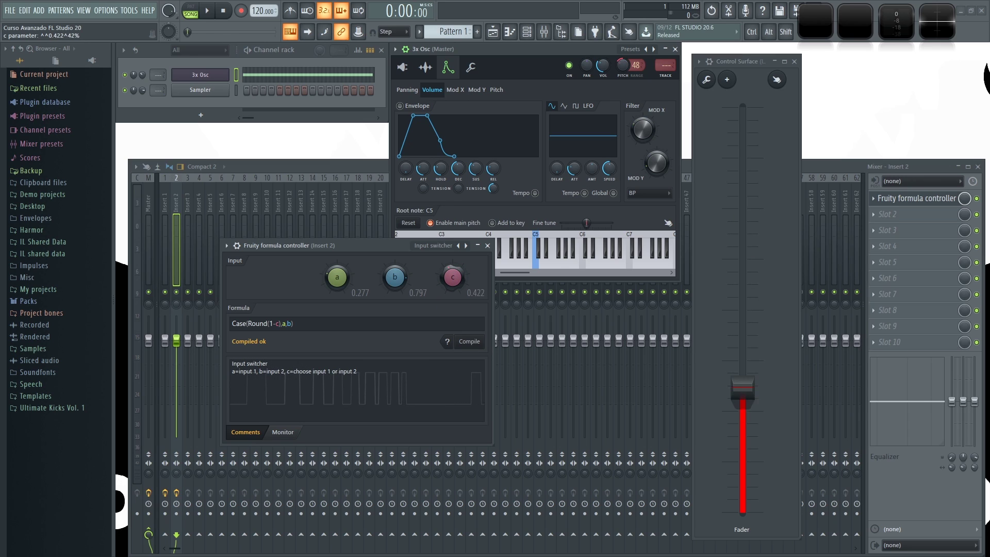
right_click(452, 281)
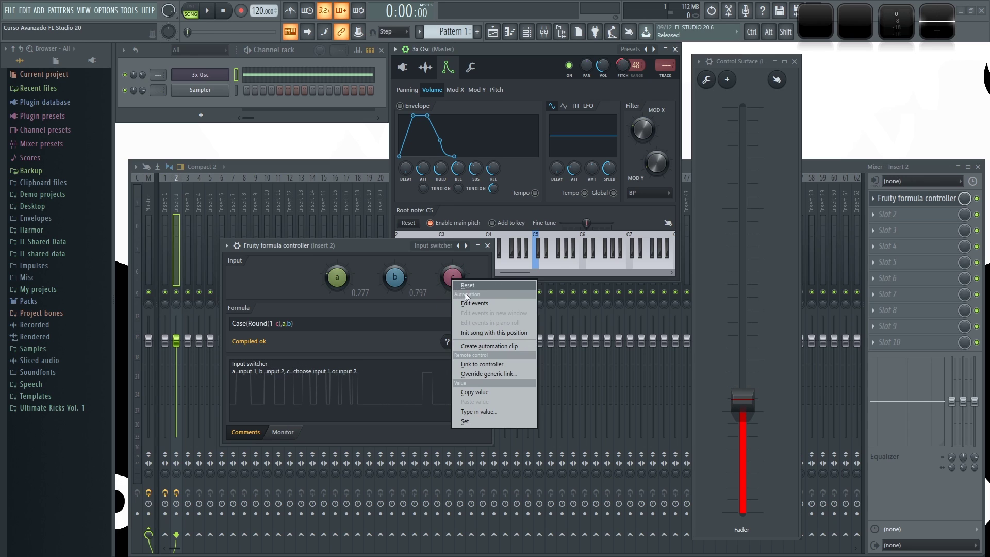
left_click(485, 364)
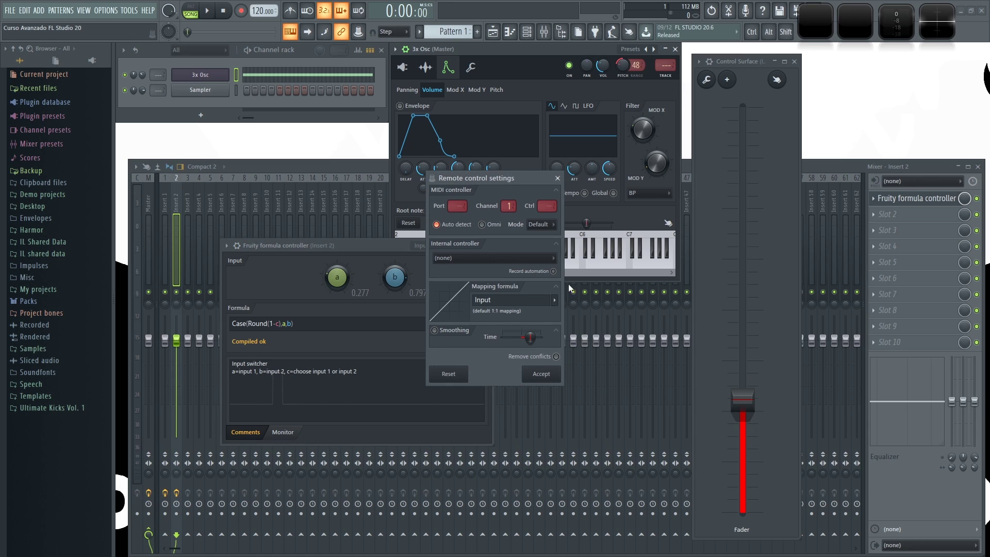
left_click(557, 178)
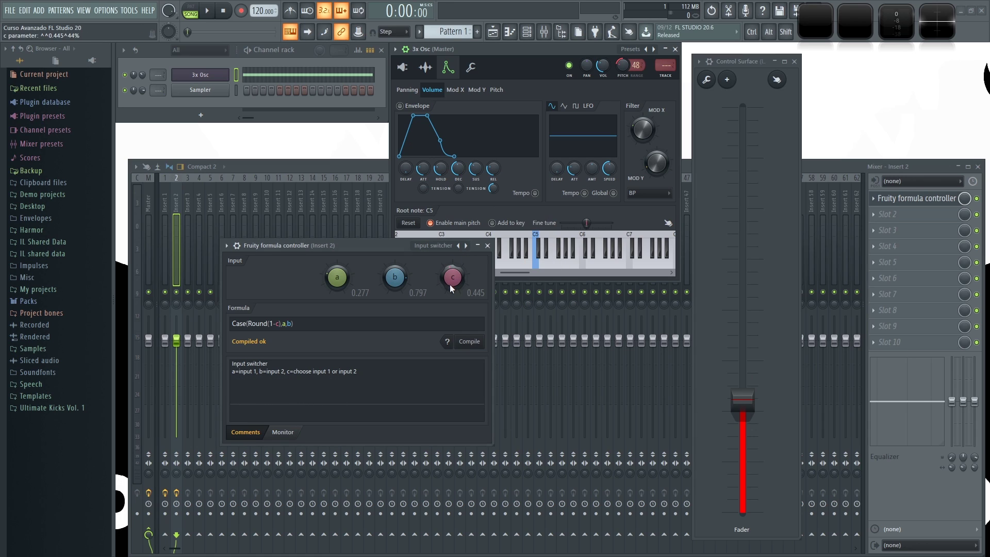
Step: Load the Basic square LFO preset, lower speed knob c, and review the formula's Round(Frac(SongTime)) part
left_click(460, 245)
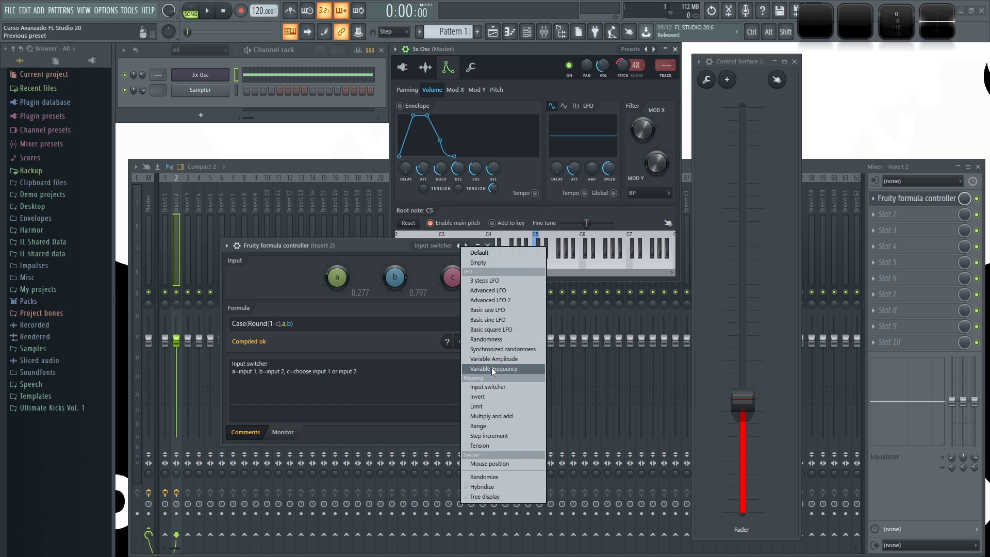
left_click(505, 329)
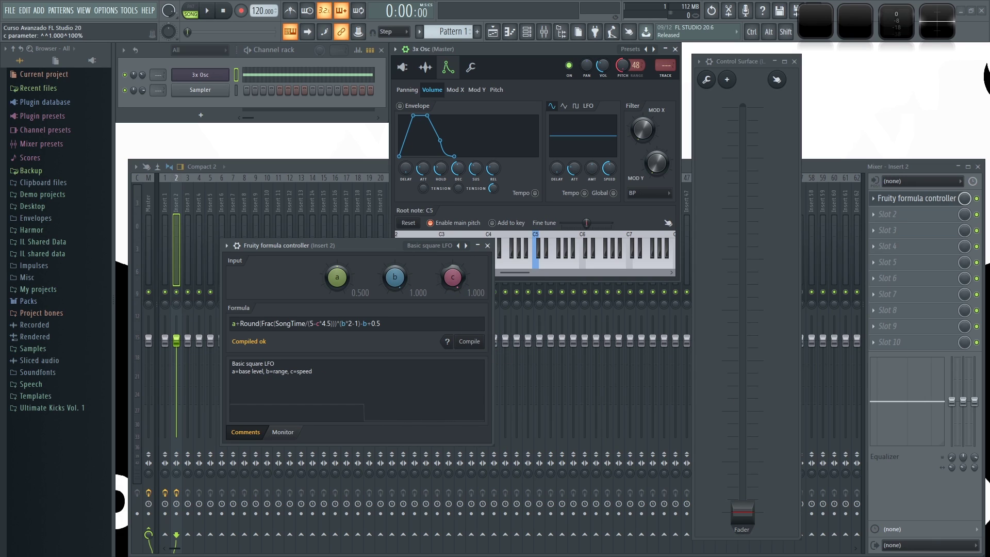
left_click_drag(453, 277, 453, 297)
left_click_drag(240, 324, 260, 324)
left_click(287, 324)
Step: Vary the base level, range and speed knobs, ending with a at 0.289, b at 0.656 and c at 0.664
left_click_drag(395, 277, 395, 312)
left_click_drag(342, 286, 342, 281)
left_click_drag(452, 277, 453, 325)
left_click_drag(403, 281, 403, 250)
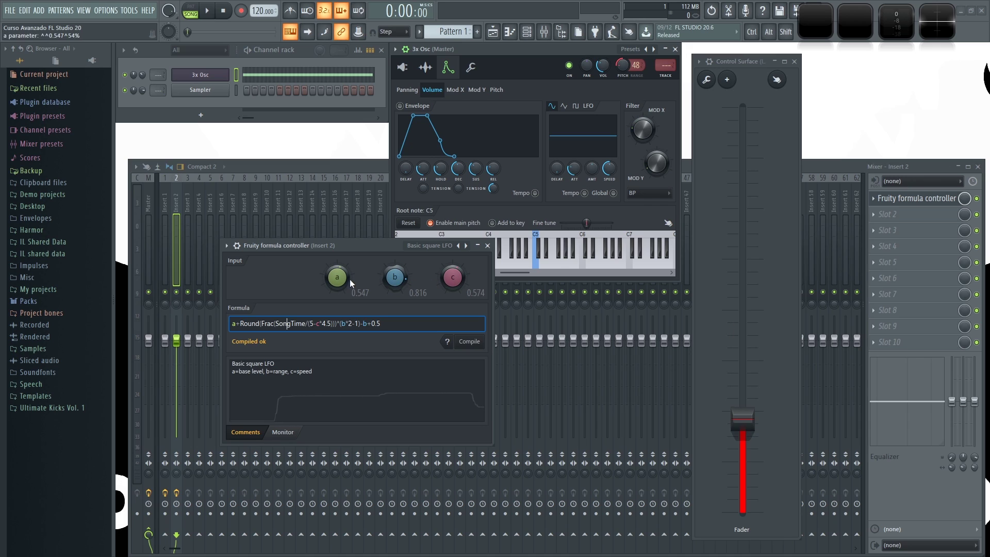
left_click_drag(345, 281, 344, 327)
left_click_drag(395, 276, 395, 289)
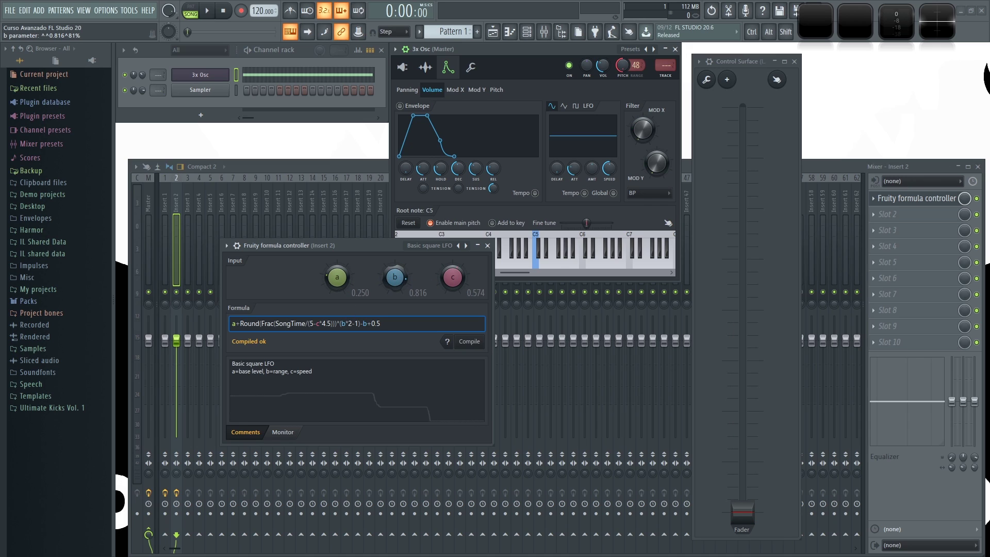
left_click_drag(337, 277, 337, 268)
left_click_drag(453, 277, 453, 270)
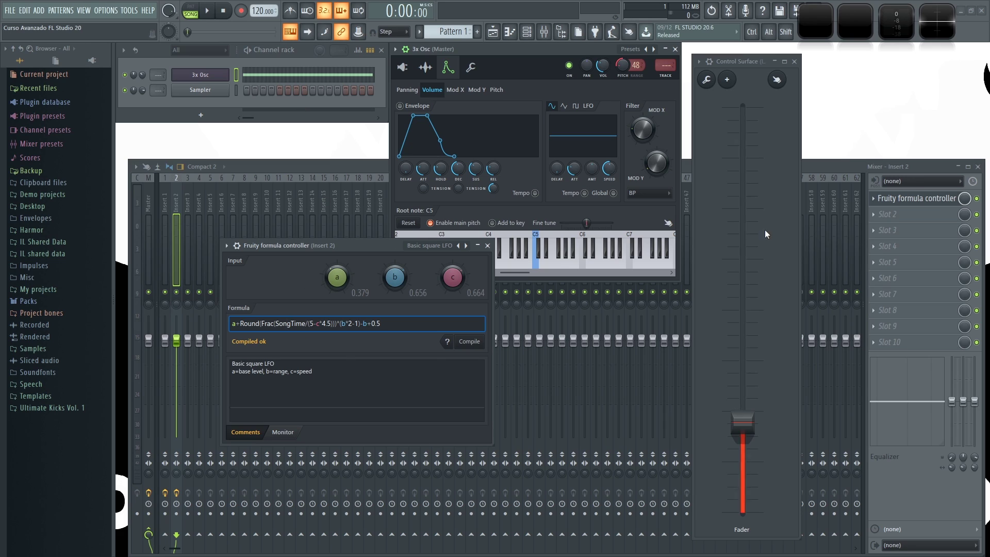
mouse_move(326, 281)
left_mouse_down()
mouse_move(325, 264)
mouse_move(326, 291)
left_mouse_up()
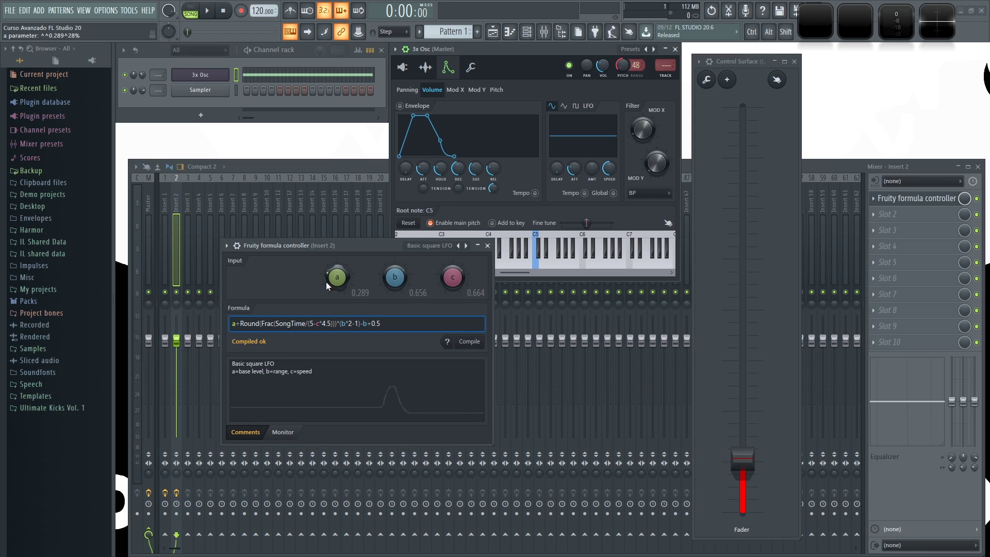